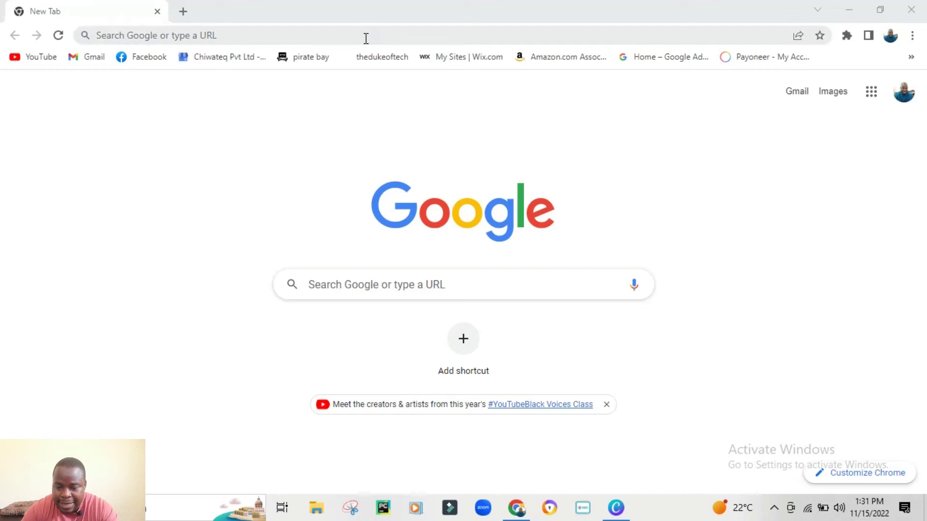
- Search Google for "canva" and open the official canva.com website from the results
{"action": "left_click", "coordinate": [366, 37]}
{"action": "type", "text": "canva"}
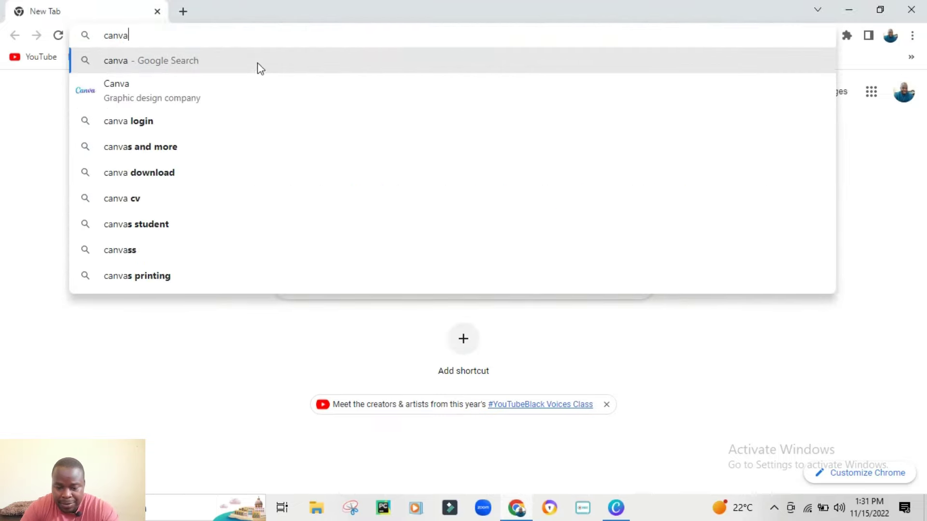
{"action": "left_click", "coordinate": [138, 61]}
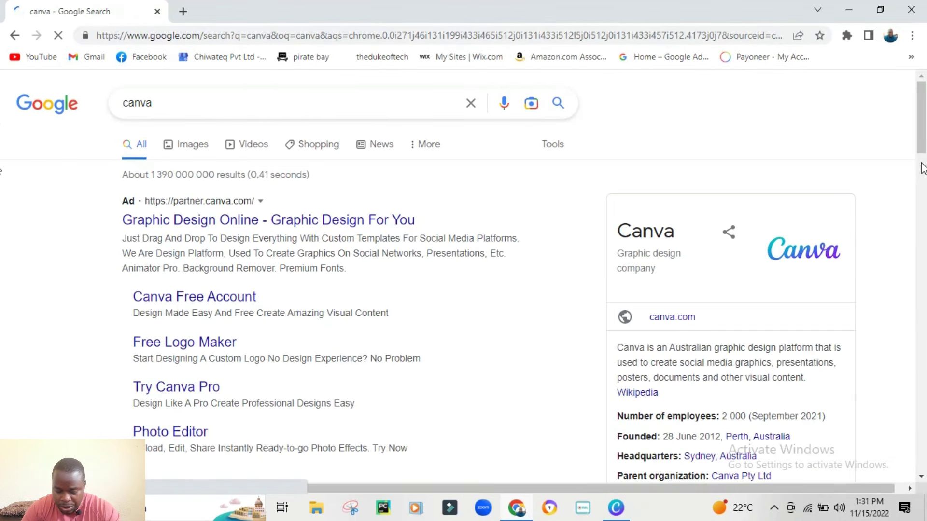
{"action": "left_click_drag", "start_coordinate": [922, 151], "coordinate": [922, 205]}
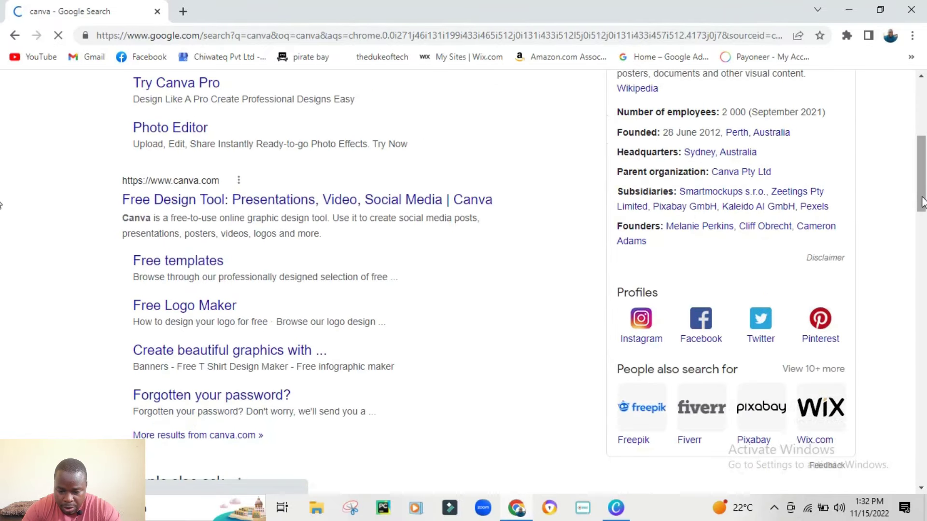
{"action": "left_click", "coordinate": [246, 202]}
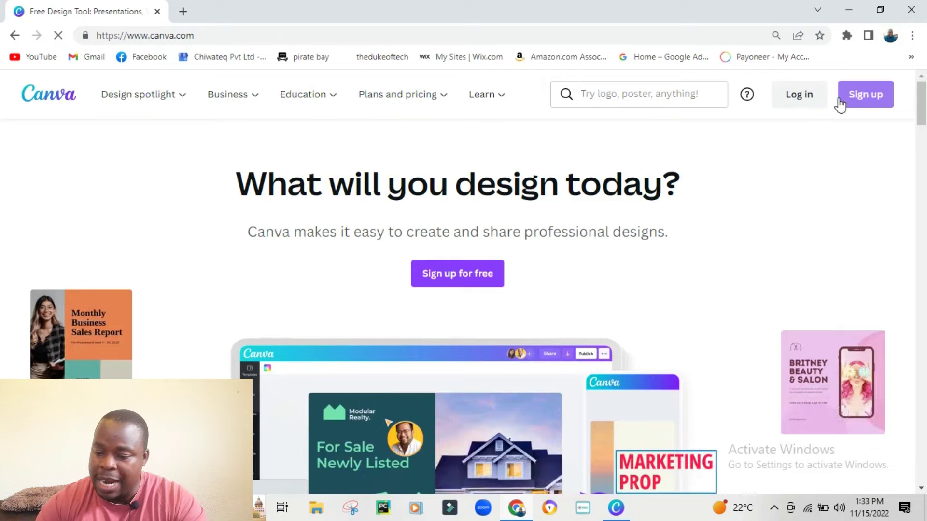
- Log in to Canva with the Google account and look over the home page down to the recent designs
{"action": "left_click", "coordinate": [800, 99]}
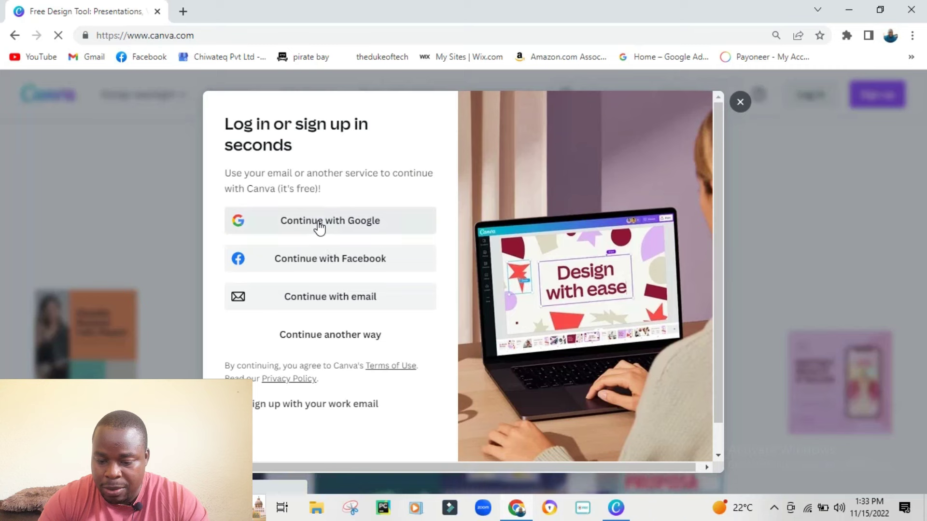
{"action": "left_click", "coordinate": [319, 222]}
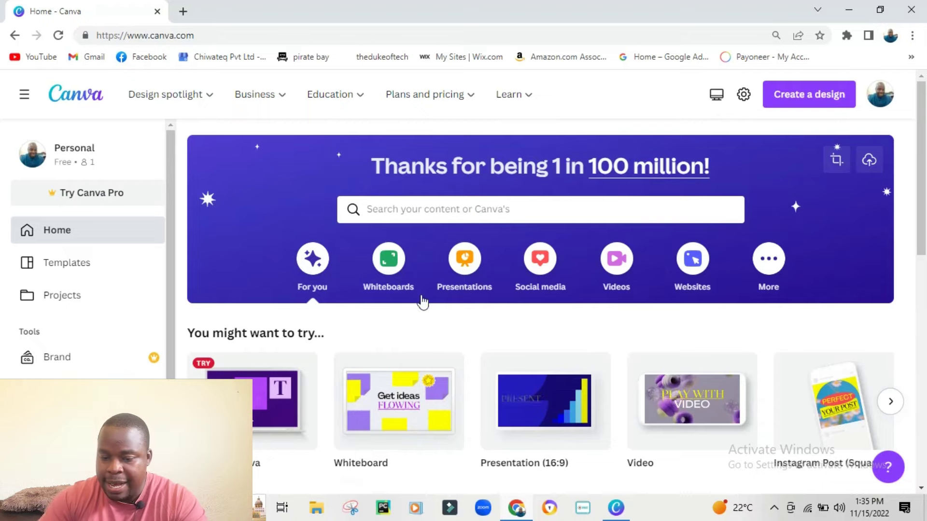
{"action": "scroll", "coordinate": [821, 260], "scroll_direction": "down", "scroll_amount": 7}
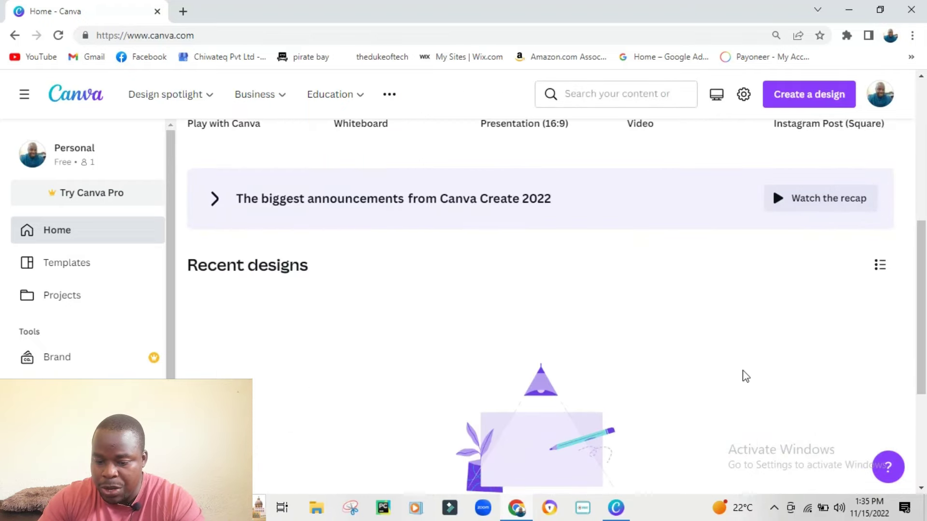
{"action": "scroll", "coordinate": [745, 357], "scroll_direction": "up", "scroll_amount": 7}
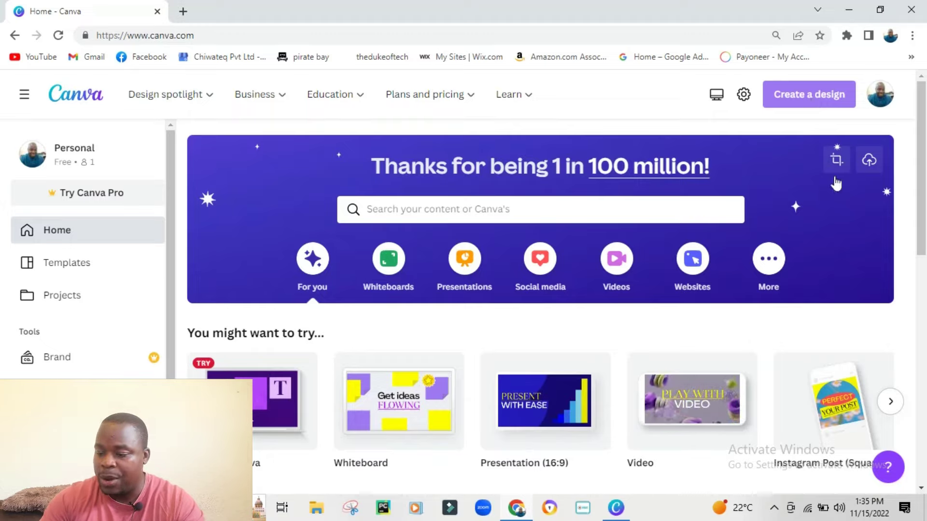
- Open the Canva for Windows download page from the account options and switch to the Canva desktop app
{"action": "left_click", "coordinate": [879, 96]}
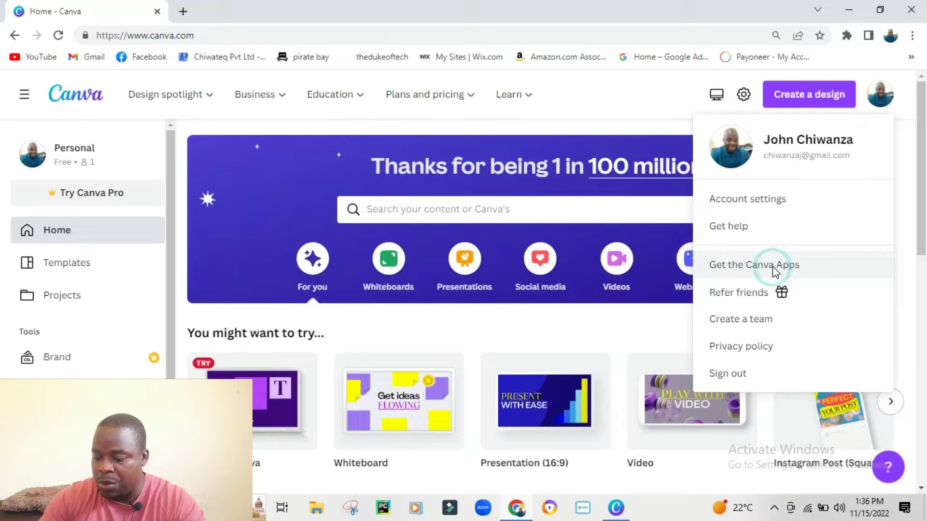
{"action": "left_click", "coordinate": [774, 273]}
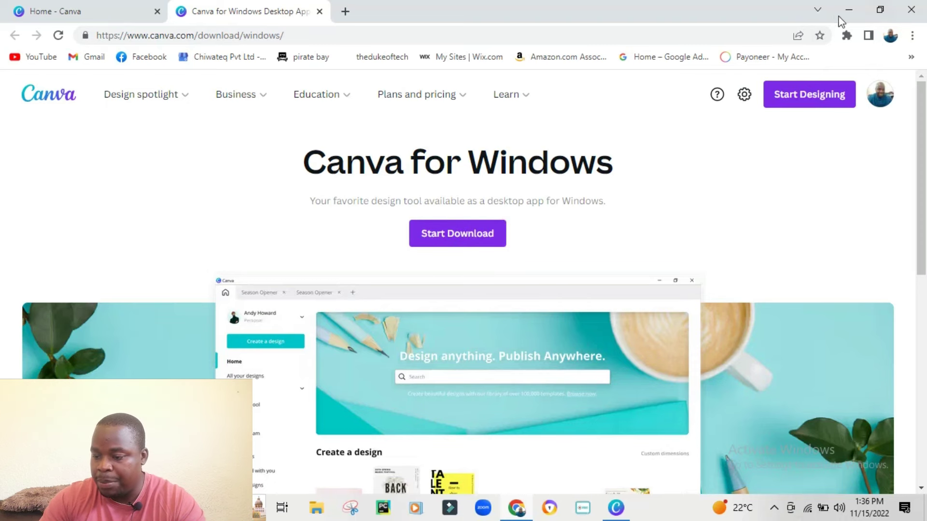
{"action": "left_click", "coordinate": [850, 13]}
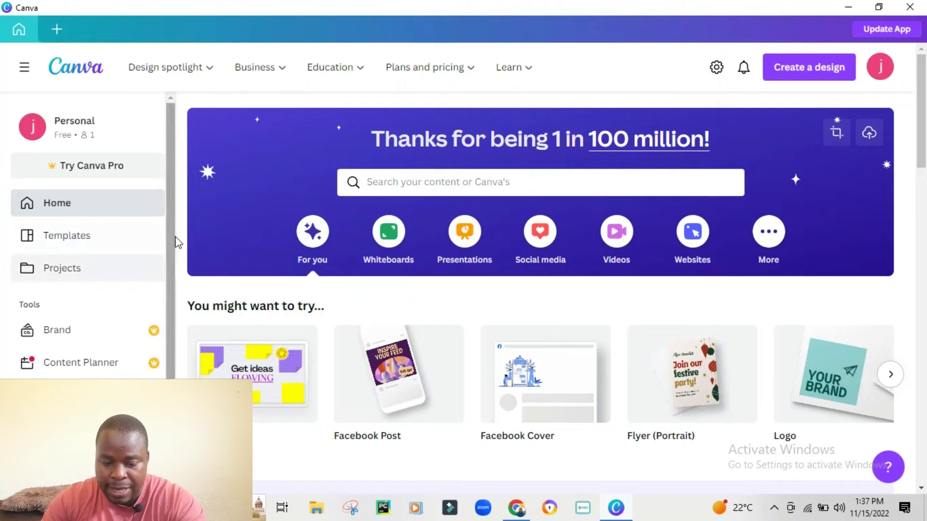
- Look through the home page's navigation entries and tools, such as Templates, Projects, Brand and Content Planner
{"action": "scroll", "coordinate": [170, 228], "scroll_direction": "down", "scroll_amount": 1}
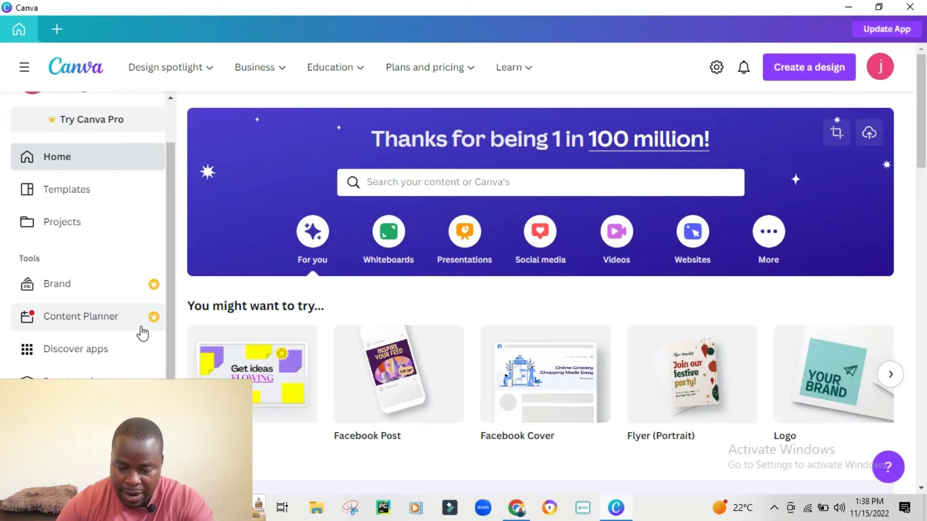
{"action": "scroll", "coordinate": [130, 350], "scroll_direction": "down", "scroll_amount": 12}
{"action": "scroll", "coordinate": [455, 354], "scroll_direction": "up", "scroll_amount": 5}
{"action": "scroll", "coordinate": [455, 354], "scroll_direction": "up", "scroll_amount": 6}
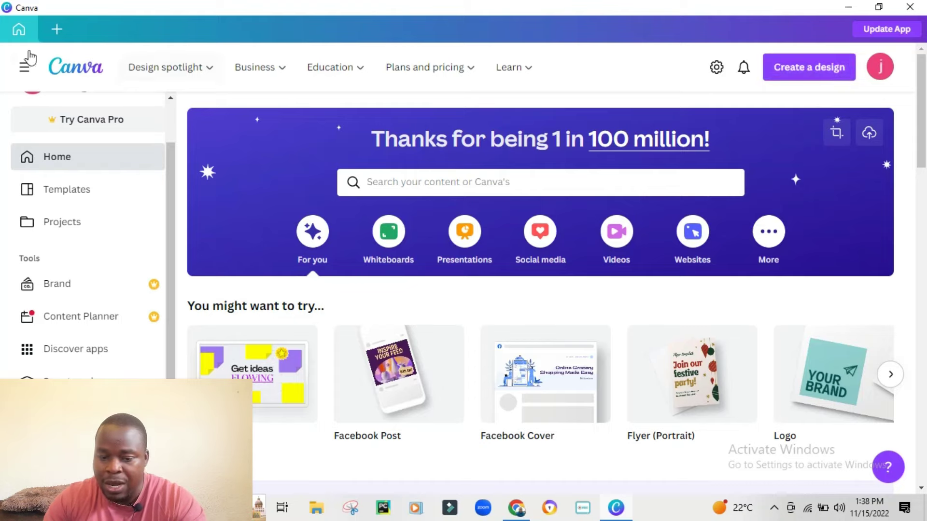
- Examine the list of new design types and their preset sizes, from Custom size and Video through Folded Card (Portrait)
{"action": "left_click", "coordinate": [57, 30]}
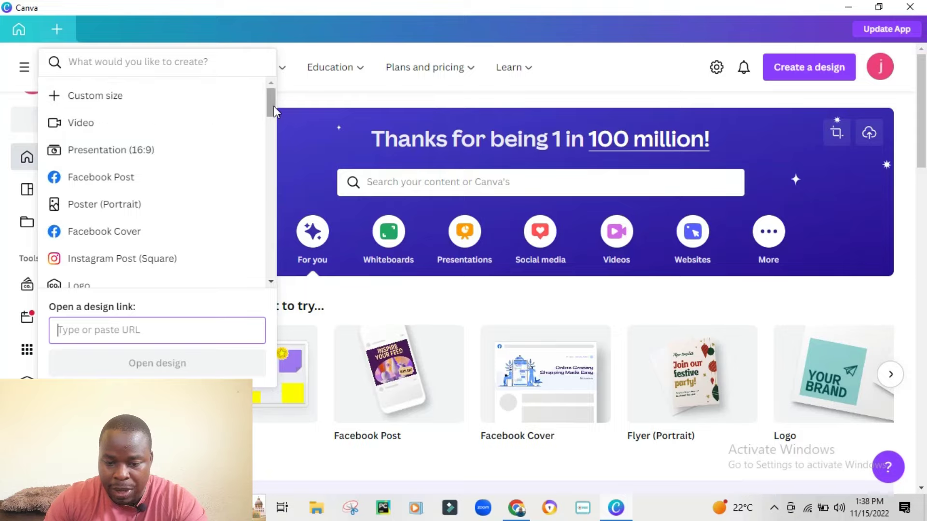
{"action": "mouse_move", "coordinate": [272, 106]}
{"action": "left_mouse_down"}
{"action": "mouse_move", "coordinate": [283, 276]}
{"action": "mouse_move", "coordinate": [270, 251]}
{"action": "mouse_move", "coordinate": [259, 105]}
{"action": "left_mouse_up"}
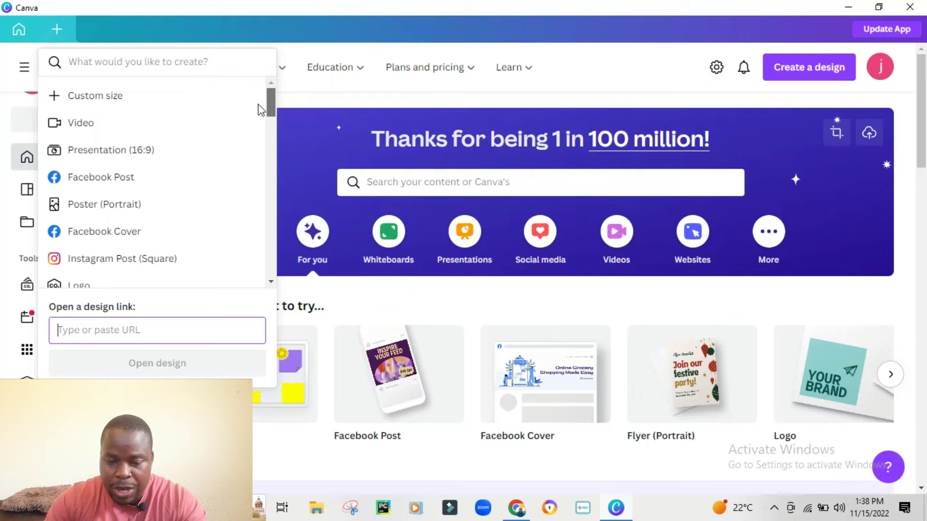
{"action": "left_click_drag", "start_coordinate": [261, 110], "coordinate": [261, 116]}
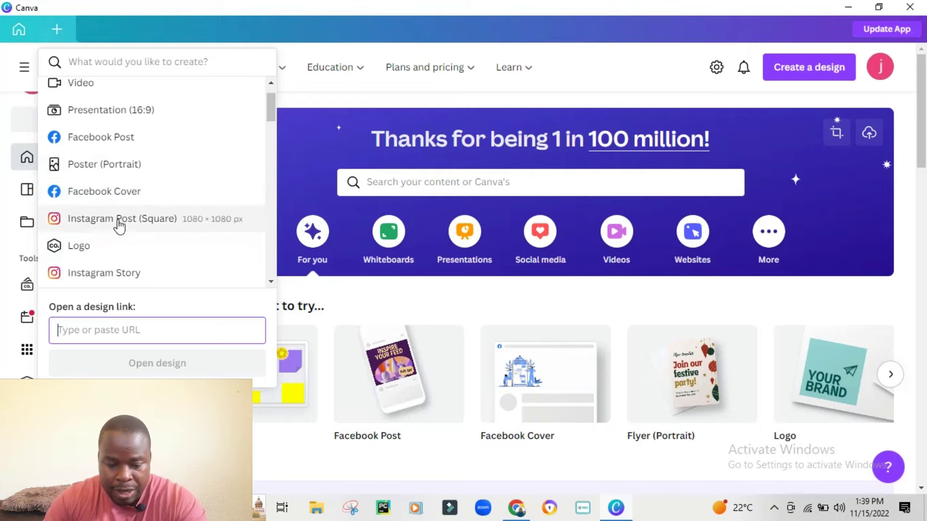
{"action": "scroll", "coordinate": [121, 186], "scroll_direction": "down", "scroll_amount": 1}
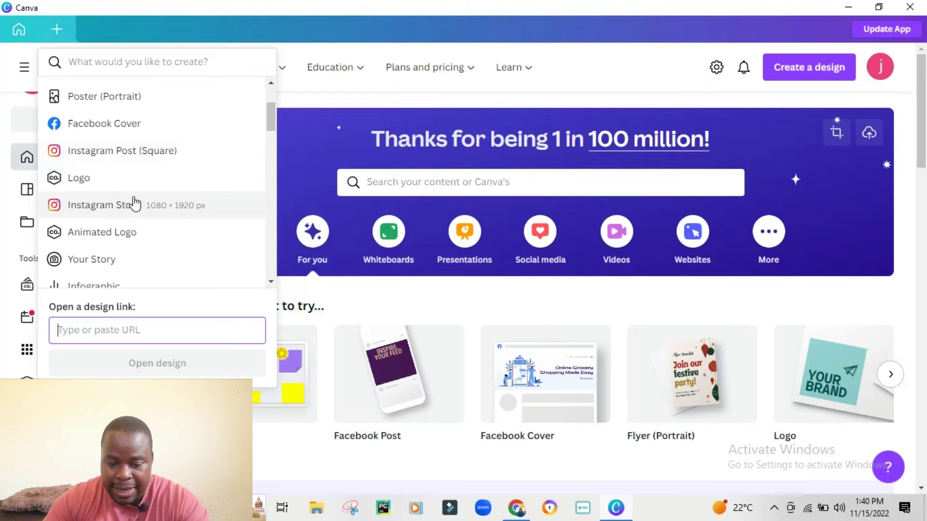
{"action": "scroll", "coordinate": [135, 198], "scroll_direction": "down", "scroll_amount": 3}
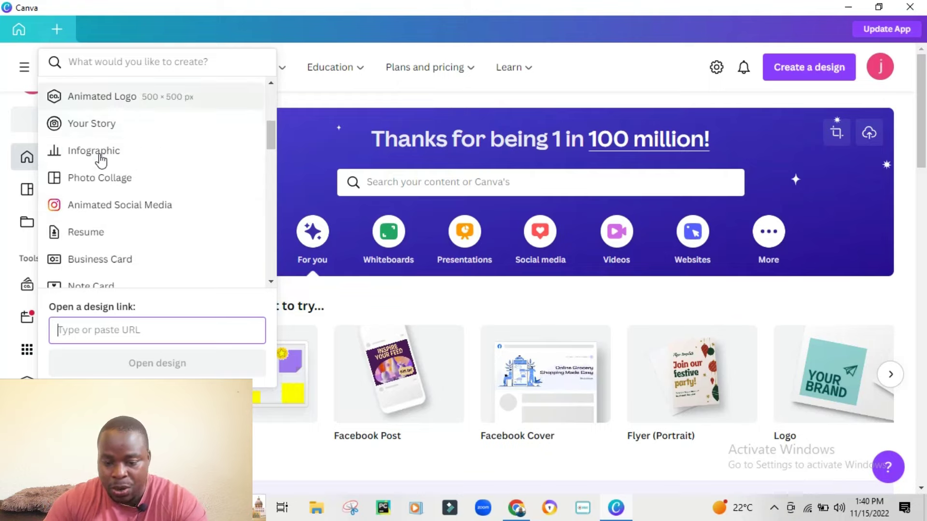
{"action": "scroll", "coordinate": [116, 171], "scroll_direction": "down", "scroll_amount": 2}
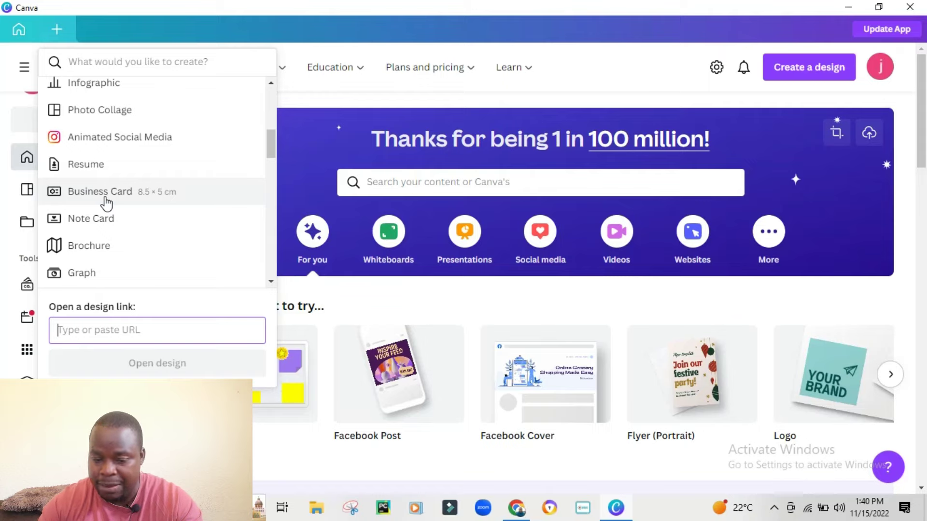
{"action": "scroll", "coordinate": [115, 119], "scroll_direction": "down", "scroll_amount": 3}
{"action": "scroll", "coordinate": [115, 122], "scroll_direction": "down", "scroll_amount": 2}
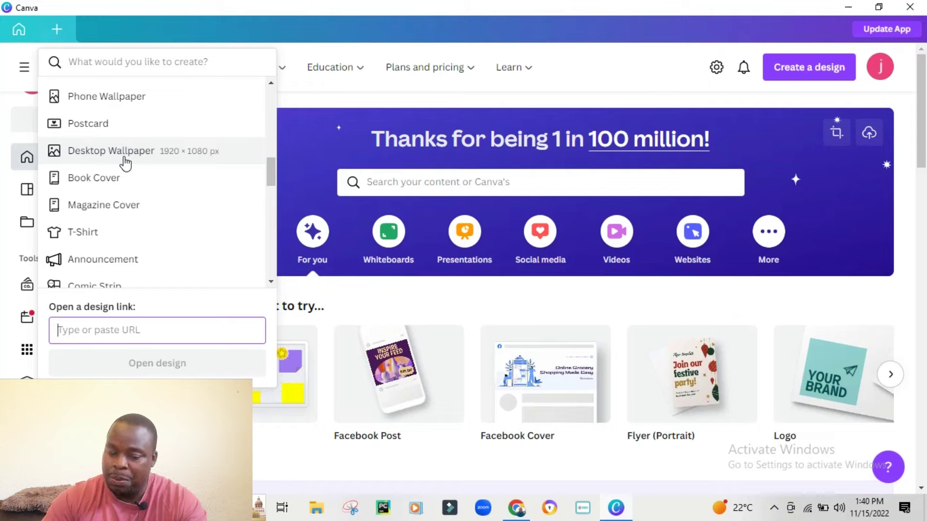
{"action": "scroll", "coordinate": [124, 164], "scroll_direction": "down", "scroll_amount": 1}
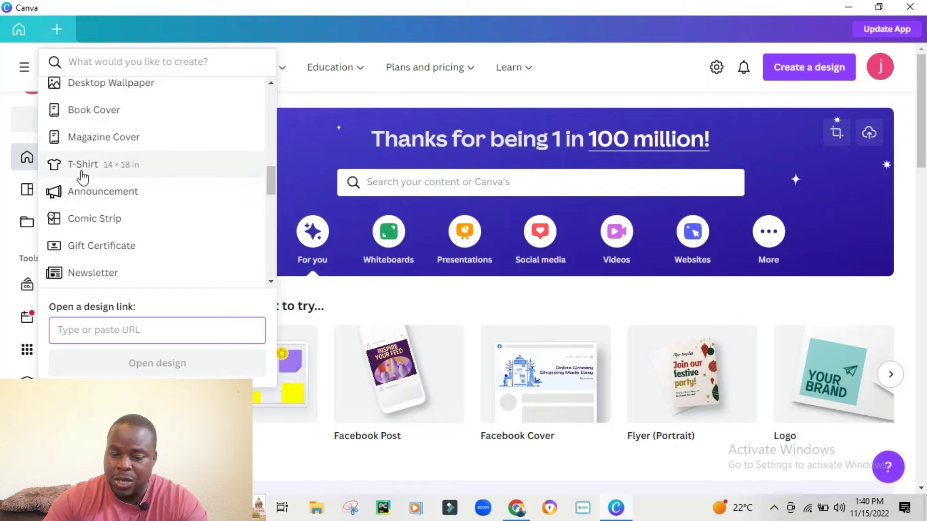
{"action": "scroll", "coordinate": [119, 169], "scroll_direction": "down", "scroll_amount": 1}
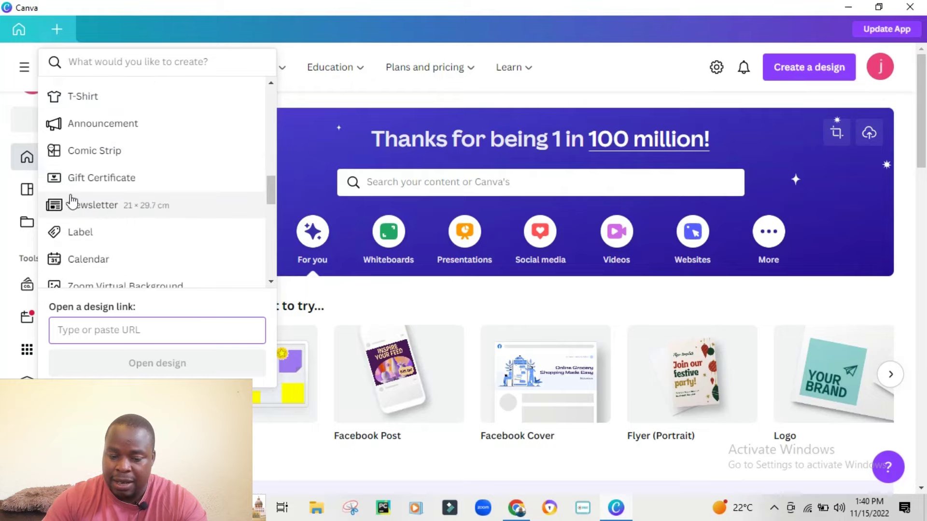
{"action": "scroll", "coordinate": [117, 179], "scroll_direction": "down", "scroll_amount": 1}
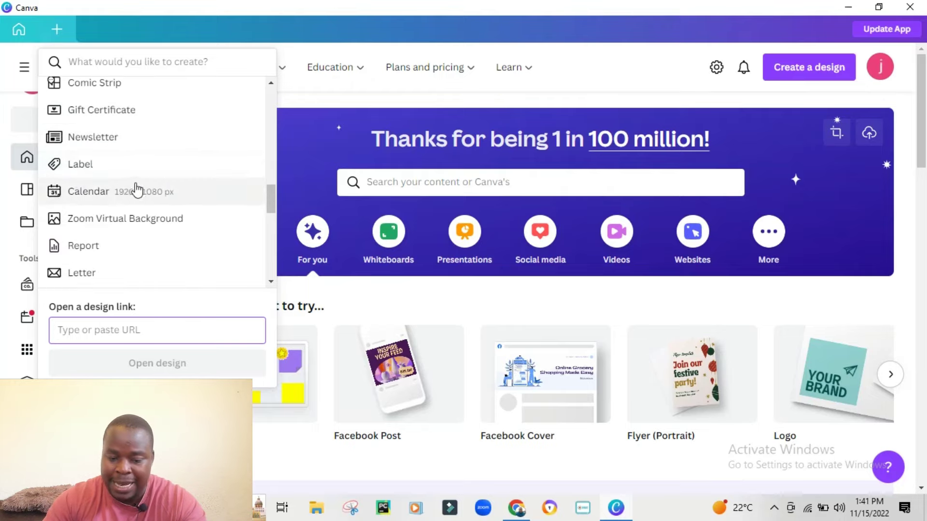
{"action": "scroll", "coordinate": [108, 187], "scroll_direction": "down", "scroll_amount": 1}
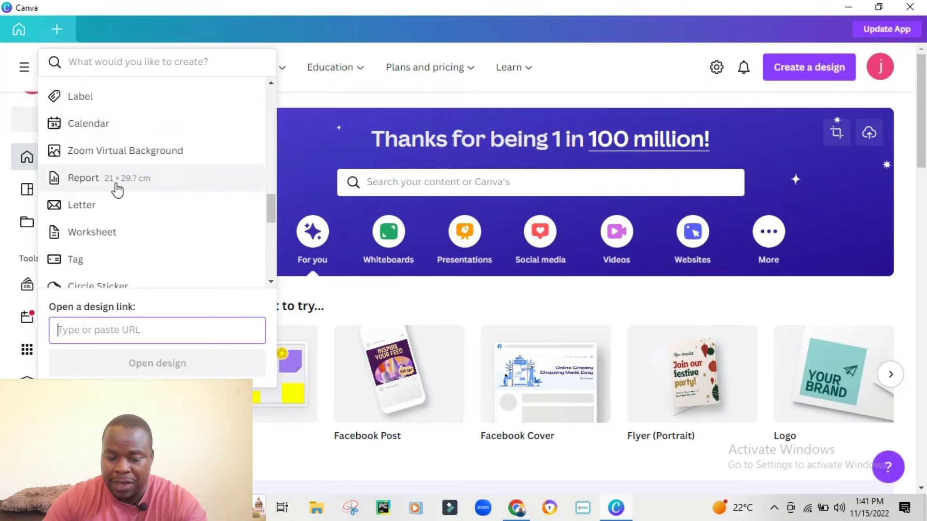
{"action": "scroll", "coordinate": [119, 191], "scroll_direction": "down", "scroll_amount": 2}
{"action": "scroll", "coordinate": [122, 193], "scroll_direction": "down", "scroll_amount": 4}
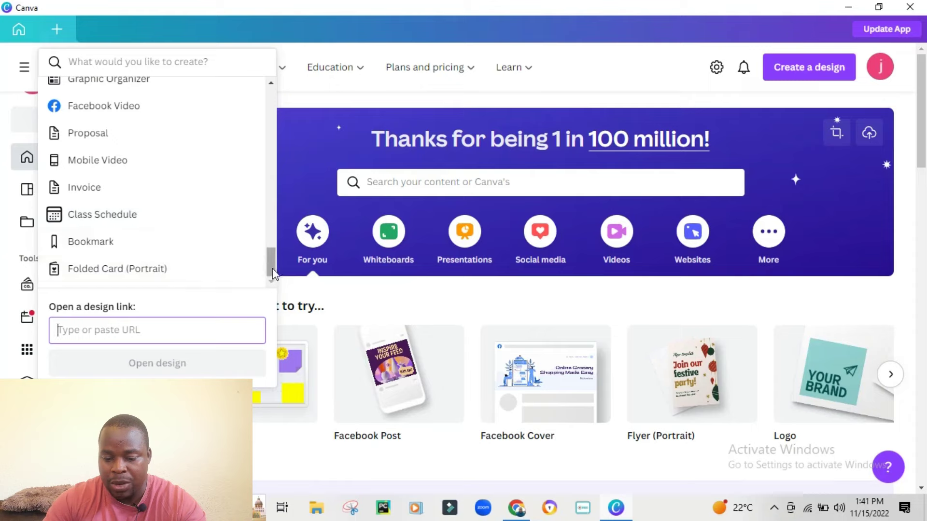
{"action": "left_click_drag", "start_coordinate": [272, 262], "coordinate": [242, 87]}
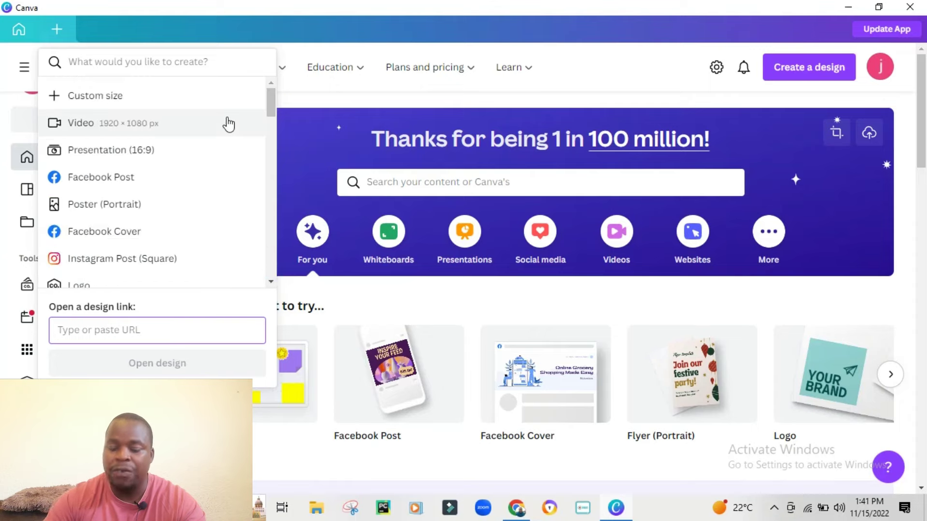
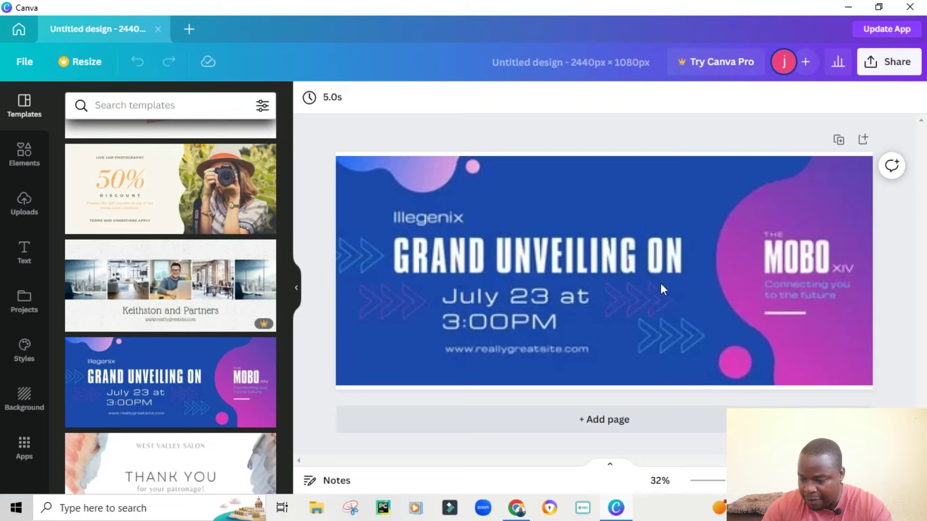
- Move the "GRAND UNVEILING ON" heading towards the MOBO title and select the date and time text
{"action": "left_click", "coordinate": [661, 284]}
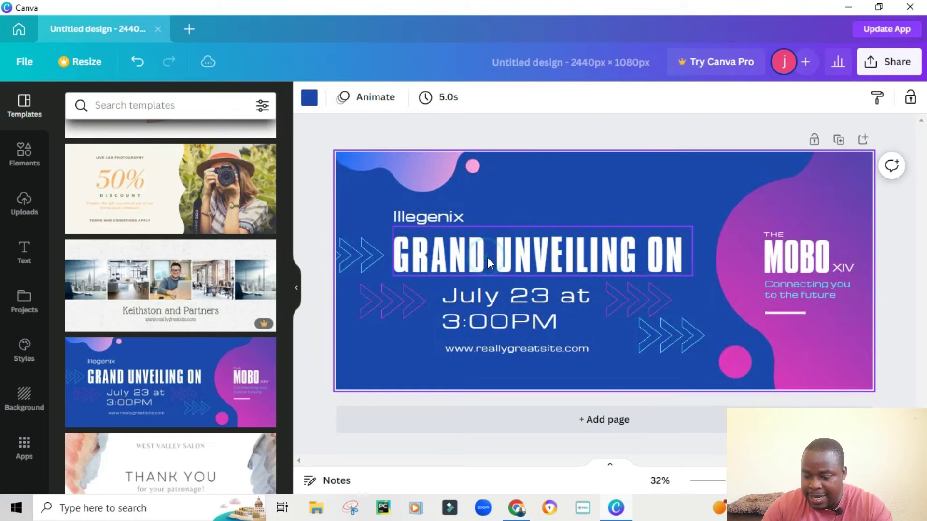
{"action": "left_click", "coordinate": [559, 256]}
{"action": "left_click_drag", "start_coordinate": [549, 253], "coordinate": [639, 239]}
{"action": "left_click", "coordinate": [511, 303]}
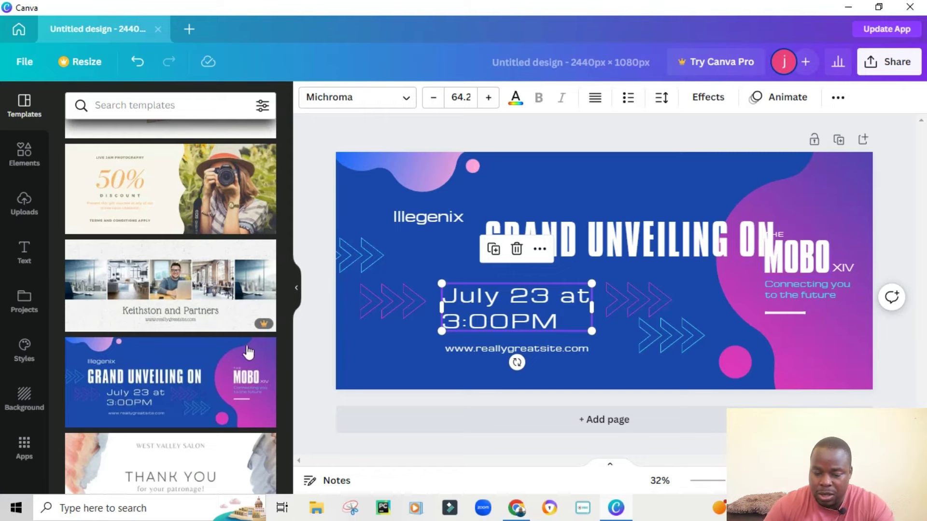
- Browse further through the suggested banner templates
{"action": "left_click_drag", "start_coordinate": [286, 248], "coordinate": [282, 411]}
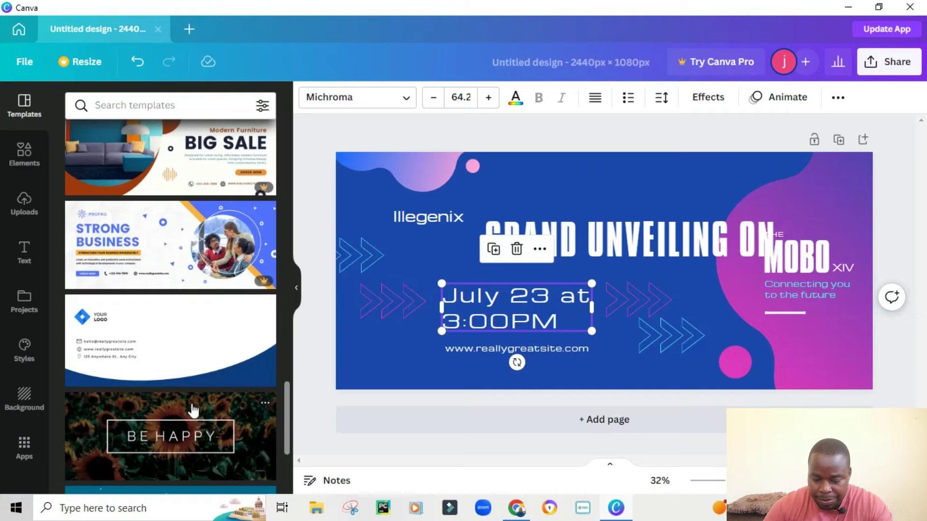
{"action": "scroll", "coordinate": [193, 408], "scroll_direction": "down", "scroll_amount": 3}
{"action": "scroll", "coordinate": [198, 347], "scroll_direction": "down", "scroll_amount": 9}
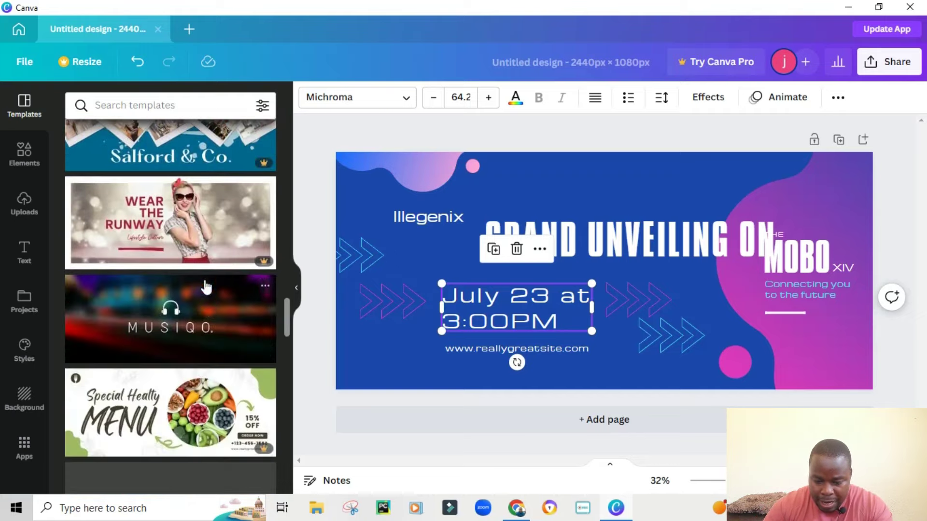
{"action": "mouse_move", "coordinate": [205, 265]}
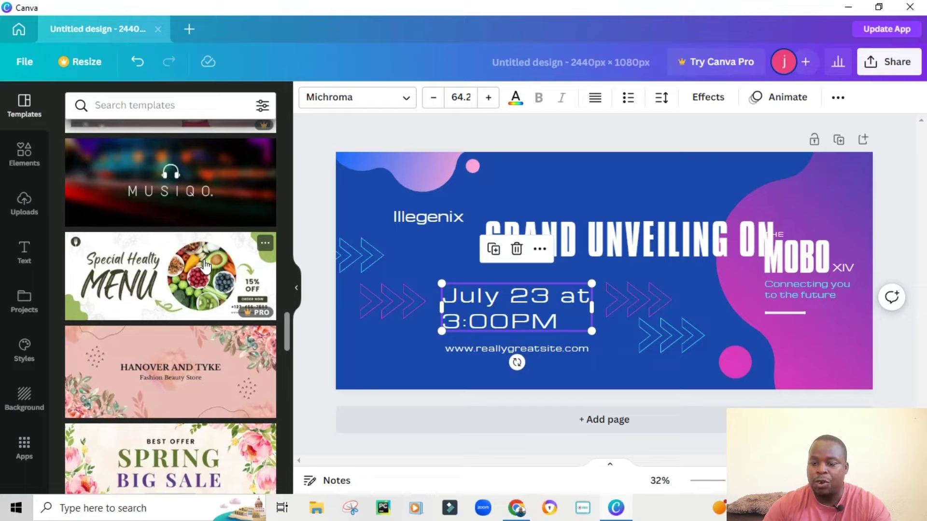
- Undo the heading move and the applied template to empty the page, and look for free and Pro templates
{"action": "left_click", "coordinate": [139, 63]}
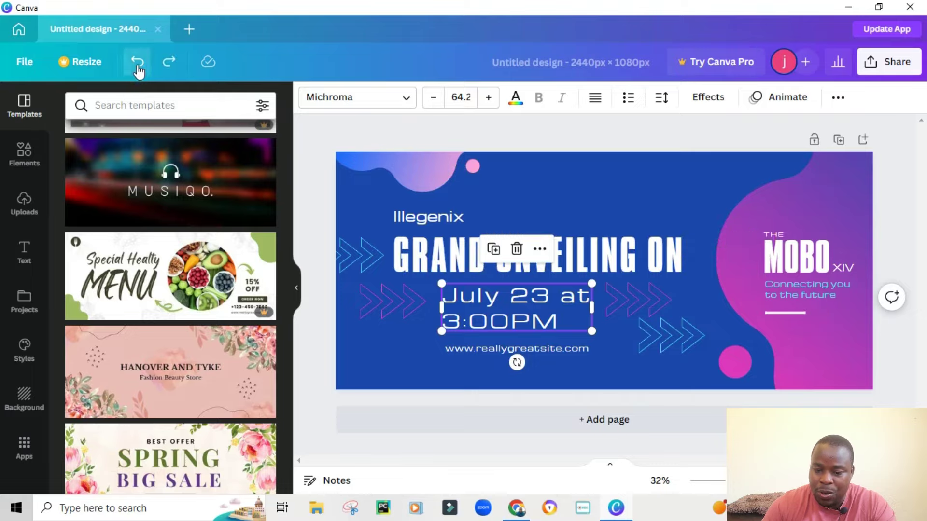
{"action": "left_click", "coordinate": [138, 63]}
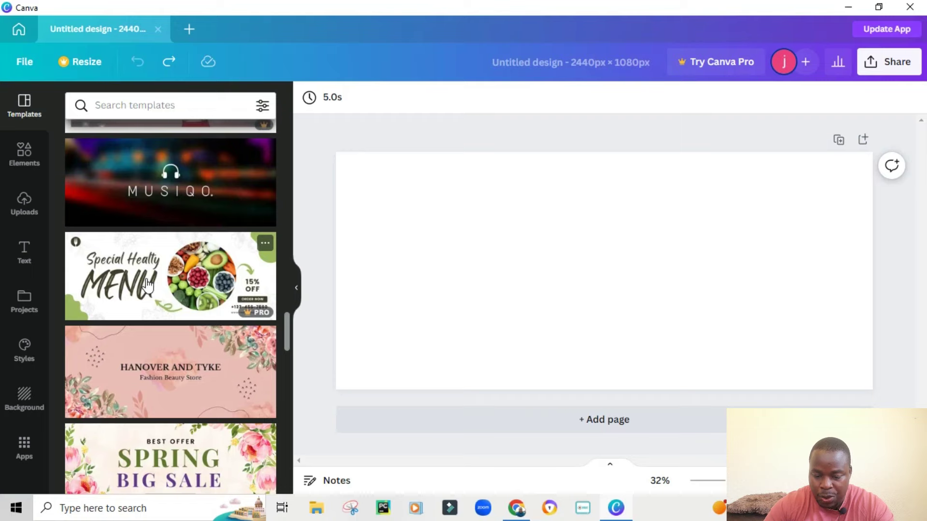
{"action": "scroll", "coordinate": [164, 273], "scroll_direction": "down", "scroll_amount": 3}
{"action": "scroll", "coordinate": [189, 235], "scroll_direction": "up", "scroll_amount": 1}
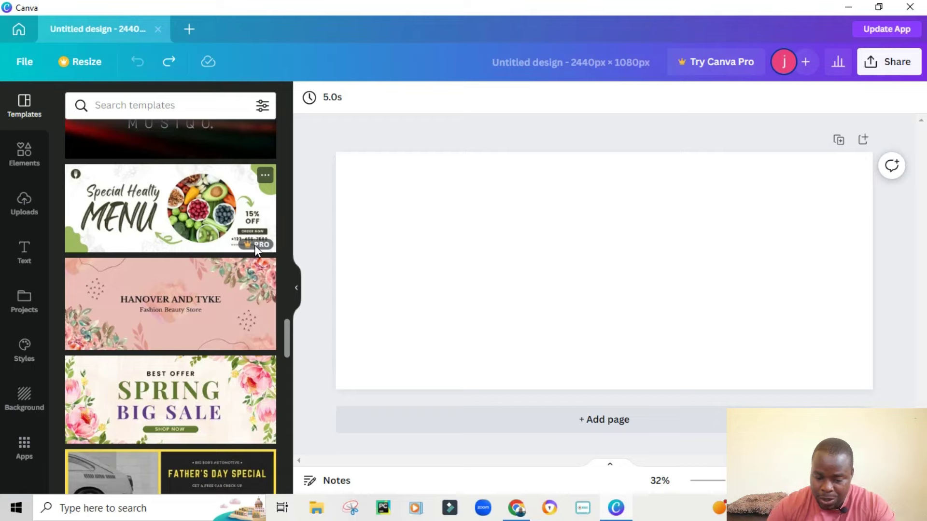
- Look through the rest of the suggested banner templates, free and Pro, and return to the earlier ones
{"action": "scroll", "coordinate": [147, 298], "scroll_direction": "down", "scroll_amount": 7}
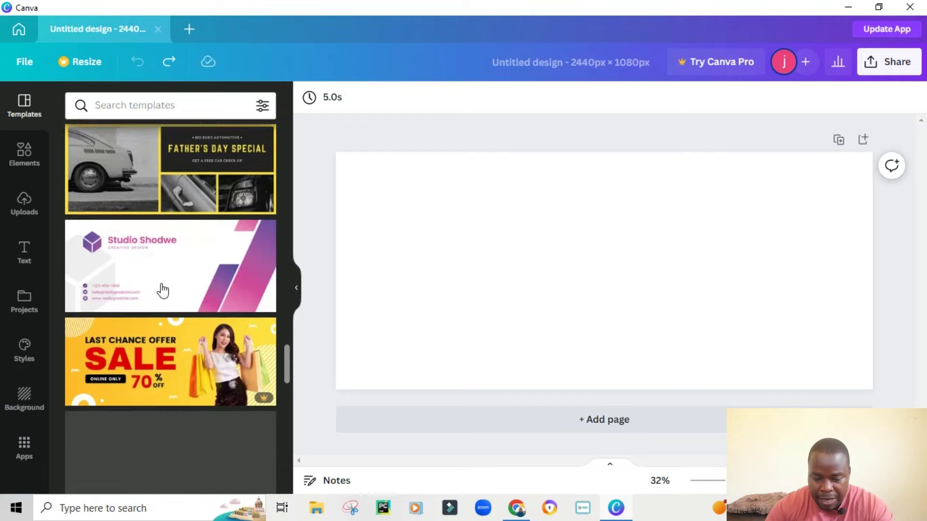
{"action": "scroll", "coordinate": [197, 260], "scroll_direction": "down", "scroll_amount": 3}
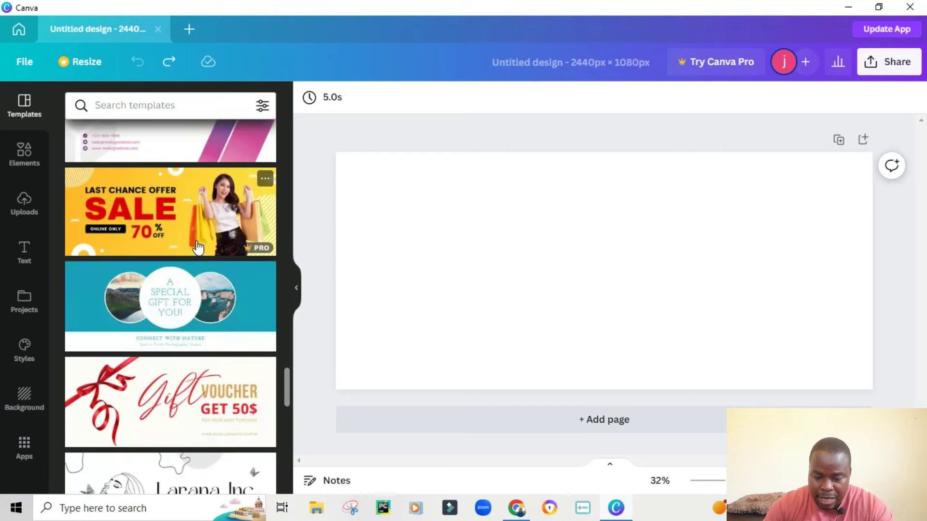
{"action": "scroll", "coordinate": [198, 248], "scroll_direction": "down", "scroll_amount": 10}
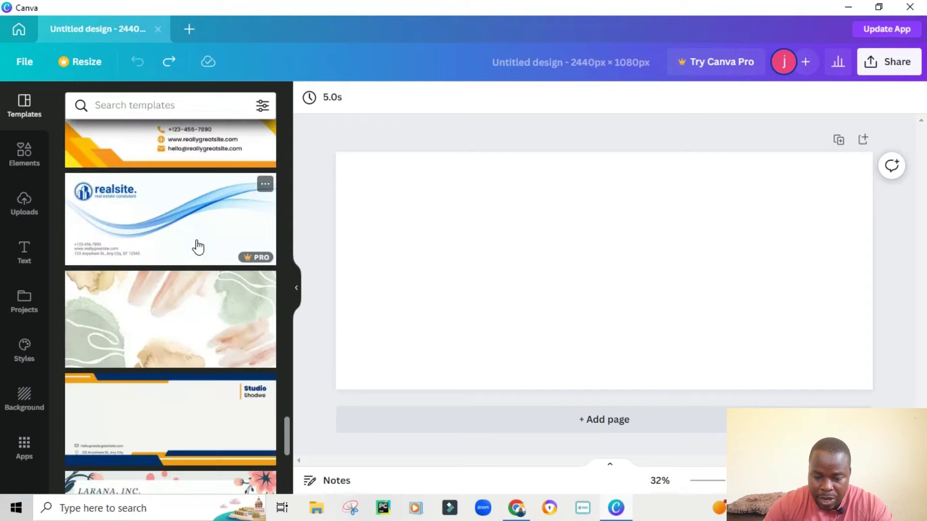
{"action": "scroll", "coordinate": [198, 247], "scroll_direction": "down", "scroll_amount": 6}
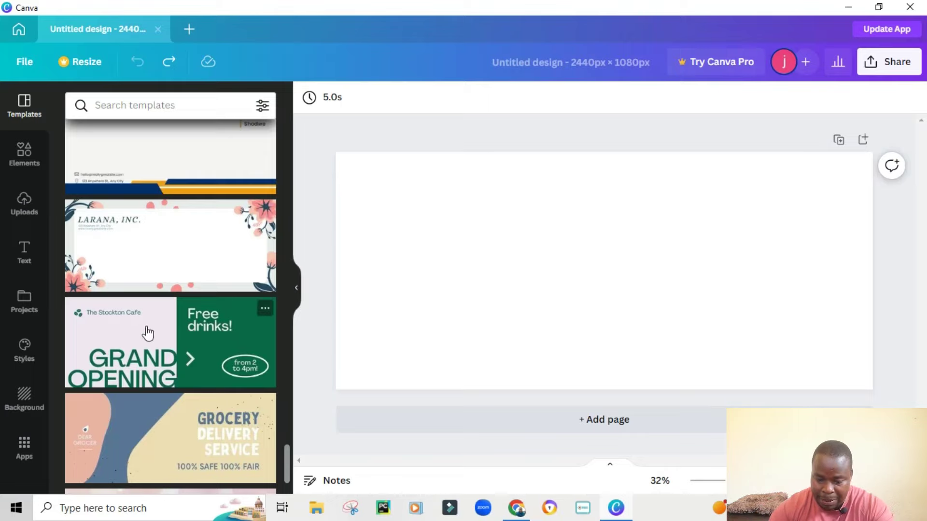
{"action": "scroll", "coordinate": [154, 329], "scroll_direction": "down", "scroll_amount": 2}
{"action": "scroll", "coordinate": [164, 327], "scroll_direction": "down", "scroll_amount": 3}
{"action": "scroll", "coordinate": [164, 326], "scroll_direction": "up", "scroll_amount": 15}
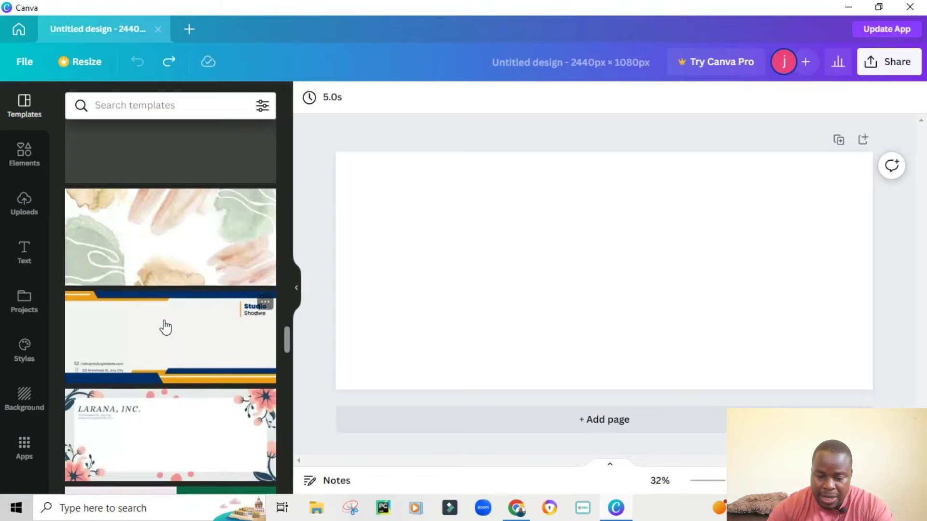
{"action": "scroll", "coordinate": [164, 319], "scroll_direction": "up", "scroll_amount": 5}
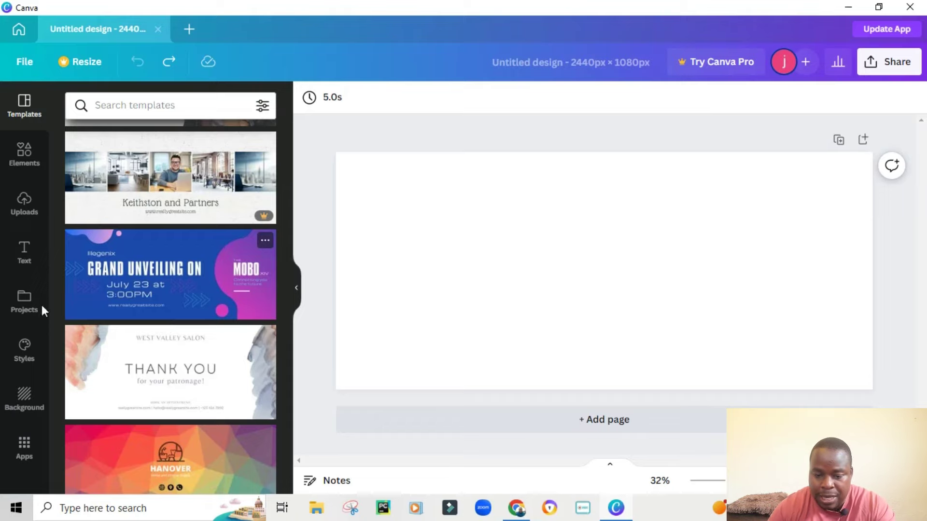
- Create a new custom-size design 1000 px wide and 1080 px high
{"action": "left_click", "coordinate": [190, 28]}
{"action": "left_click", "coordinate": [236, 95]}
{"action": "left_click_drag", "start_coordinate": [218, 120], "coordinate": [185, 126]}
{"action": "type", "text": "1000"}
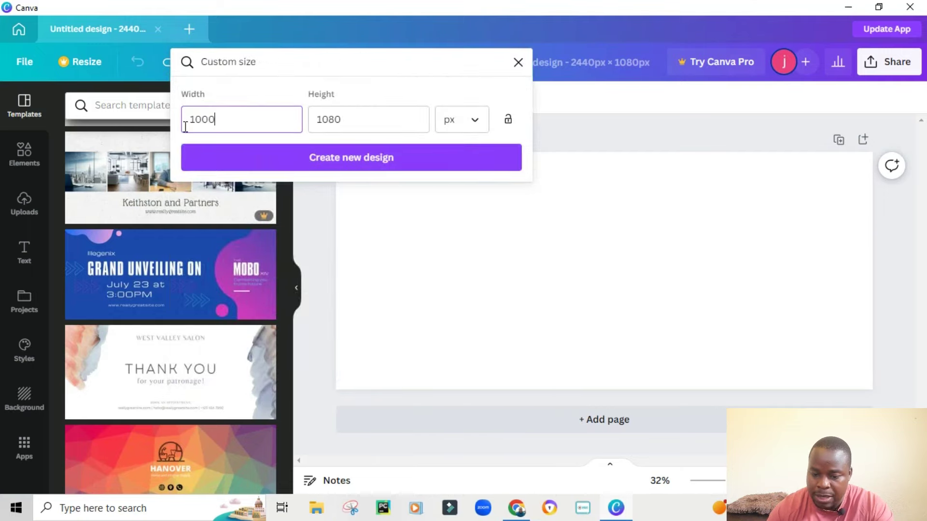
{"action": "left_click", "coordinate": [386, 160]}
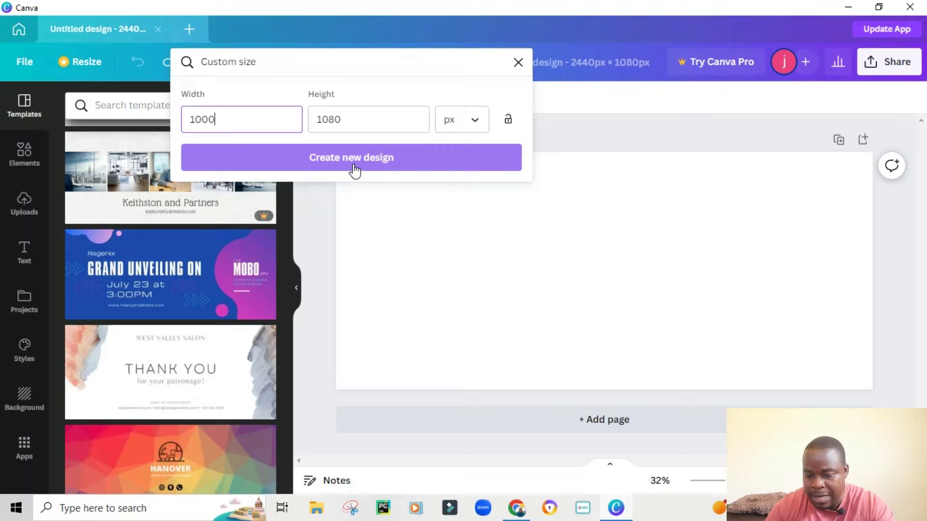
{"action": "left_click", "coordinate": [354, 169]}
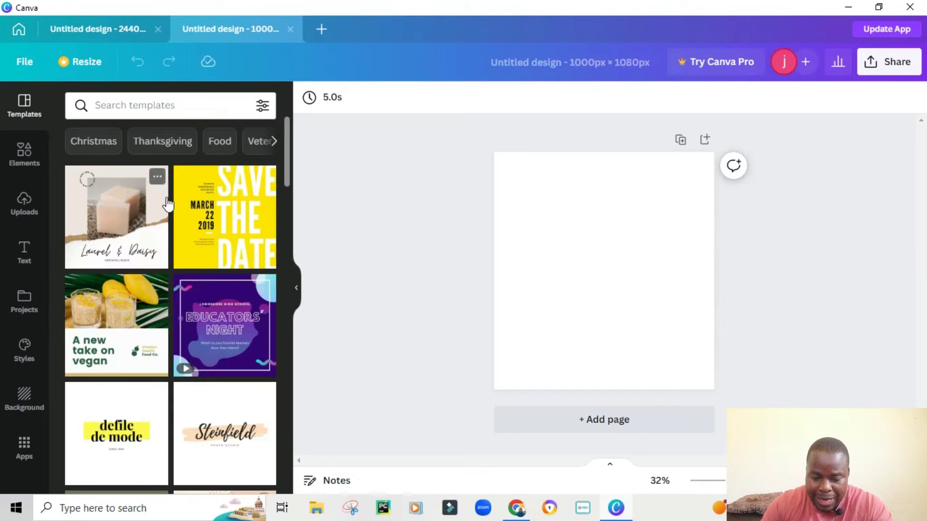
- Apply the "A new take on vegan" template to the blank page
{"action": "scroll", "coordinate": [115, 193], "scroll_direction": "down", "scroll_amount": 3}
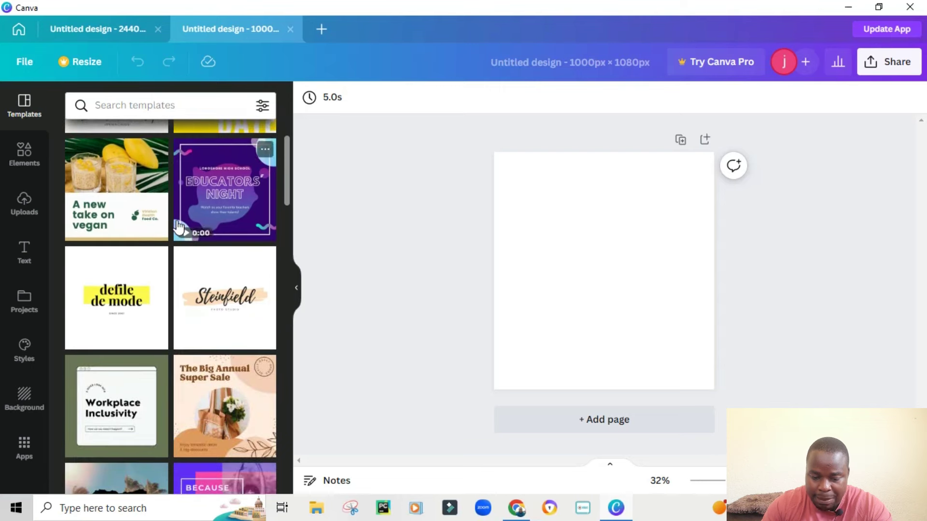
{"action": "left_click", "coordinate": [114, 190]}
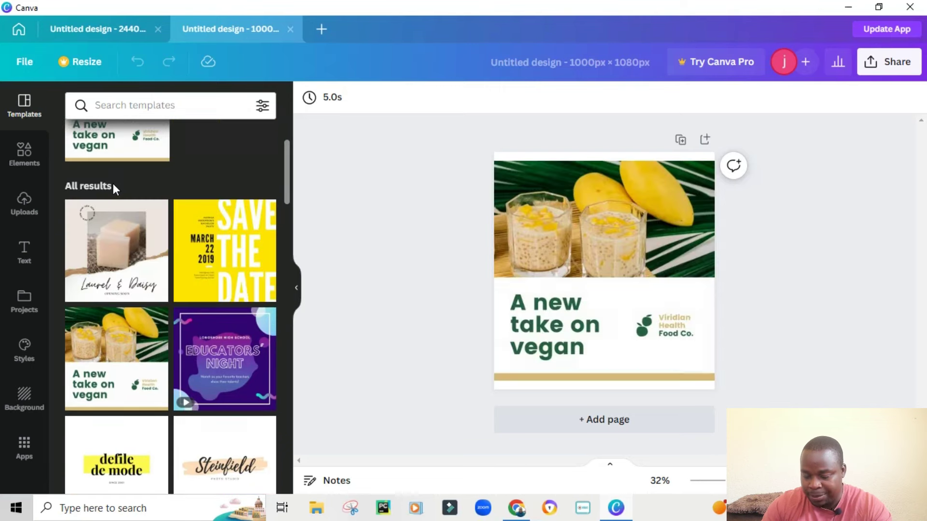
{"action": "left_click", "coordinate": [627, 266]}
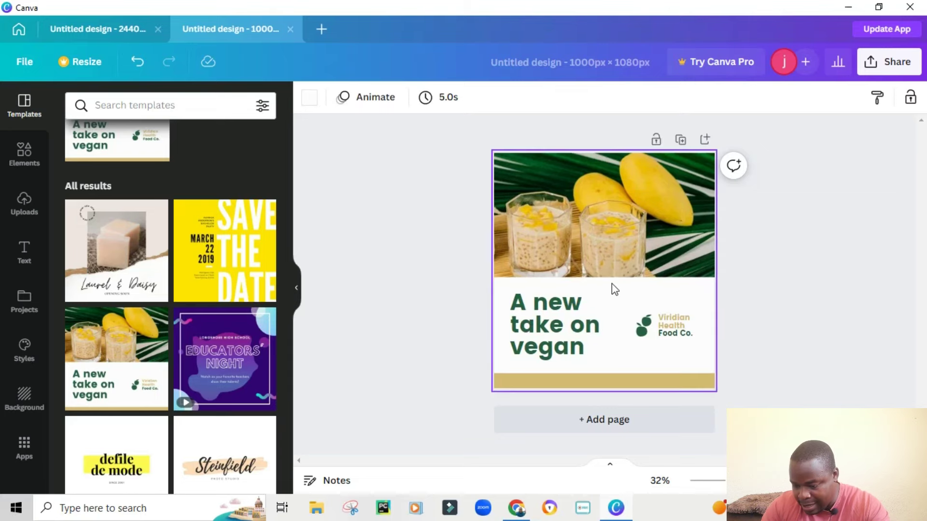
- Move the "A new take on vegan" heading and the "Viridian Health Food Co." text slightly upwards
{"action": "left_click", "coordinate": [556, 329]}
{"action": "mouse_move", "coordinate": [556, 330]}
{"action": "left_mouse_down"}
{"action": "mouse_move", "coordinate": [598, 281]}
{"action": "mouse_move", "coordinate": [606, 291]}
{"action": "mouse_move", "coordinate": [590, 272]}
{"action": "mouse_move", "coordinate": [559, 315]}
{"action": "left_mouse_up"}
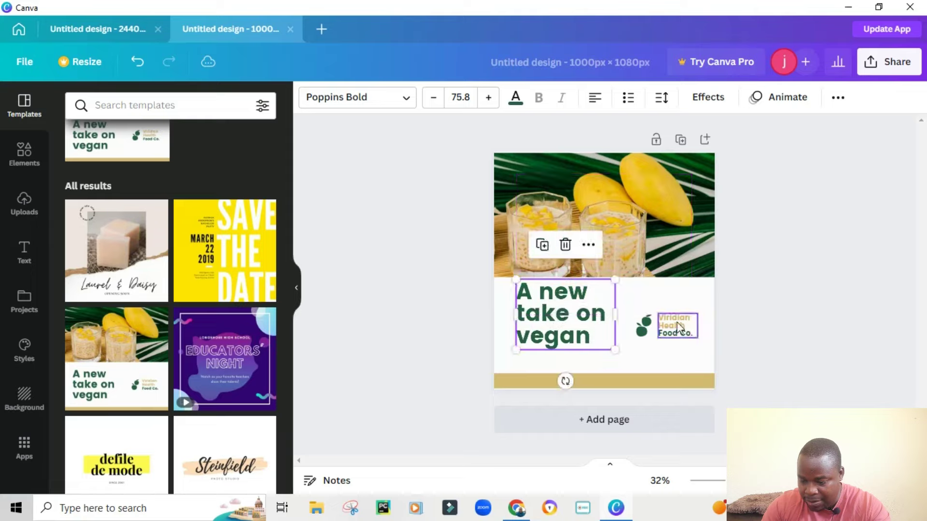
{"action": "mouse_move", "coordinate": [676, 322]}
{"action": "left_mouse_down"}
{"action": "mouse_move", "coordinate": [671, 284]}
{"action": "mouse_move", "coordinate": [672, 304]}
{"action": "left_mouse_up"}
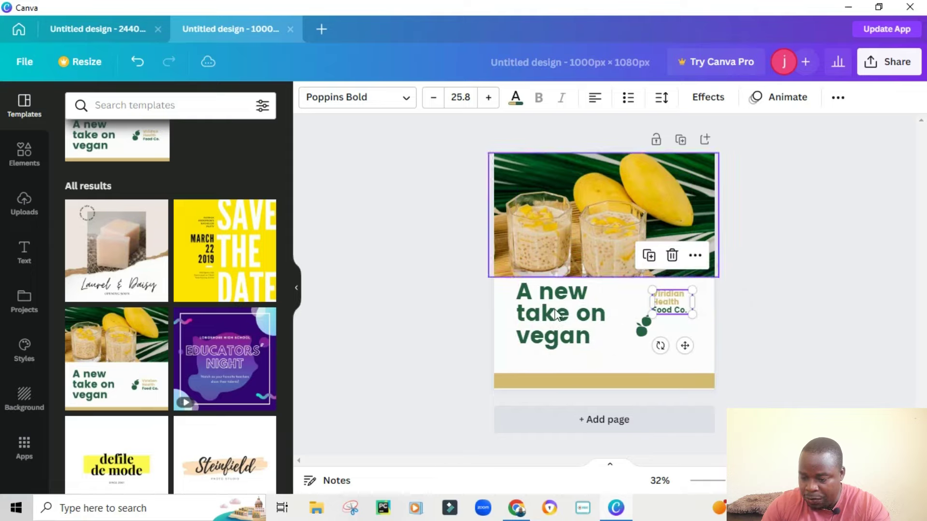
- Delete the "A new take on vegan" heading and move the "Viridian Health Food Co." text to the left of the green fruit logo
{"action": "left_click", "coordinate": [550, 318]}
{"action": "left_click", "coordinate": [567, 246]}
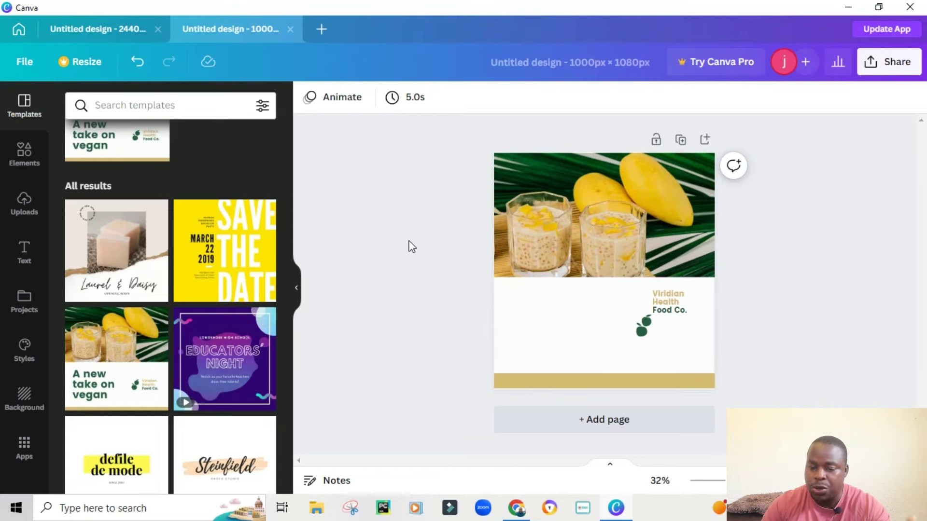
{"action": "left_click_drag", "start_coordinate": [662, 305], "coordinate": [600, 330]}
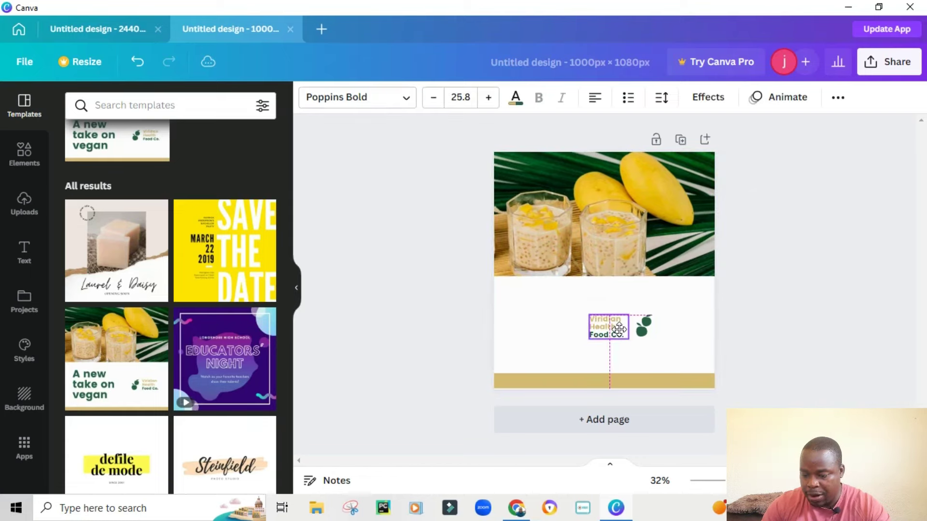
- Close the 1000 × 1080 px design and return to the templates of the blank 2440 × 1080 px design
{"action": "scroll", "coordinate": [188, 251], "scroll_direction": "down", "scroll_amount": 1}
{"action": "scroll", "coordinate": [193, 255], "scroll_direction": "down", "scroll_amount": 10}
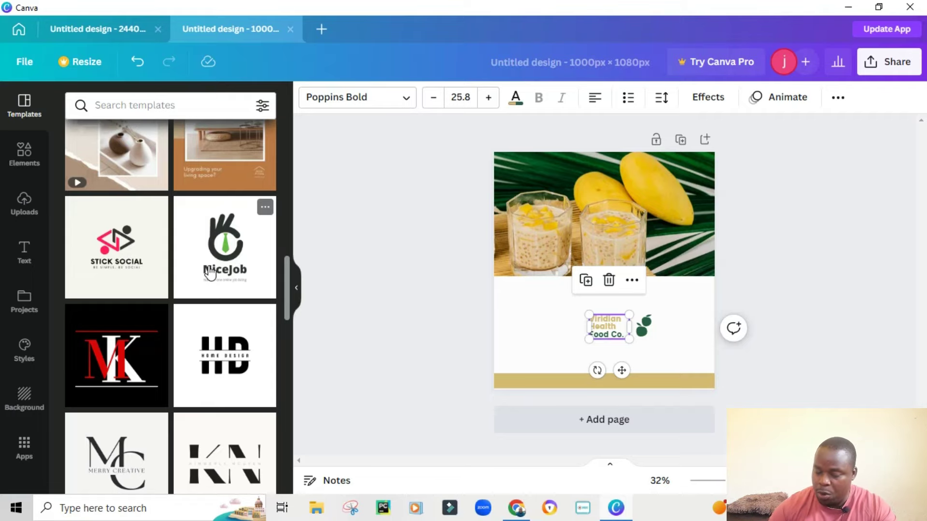
{"action": "left_click", "coordinate": [289, 30]}
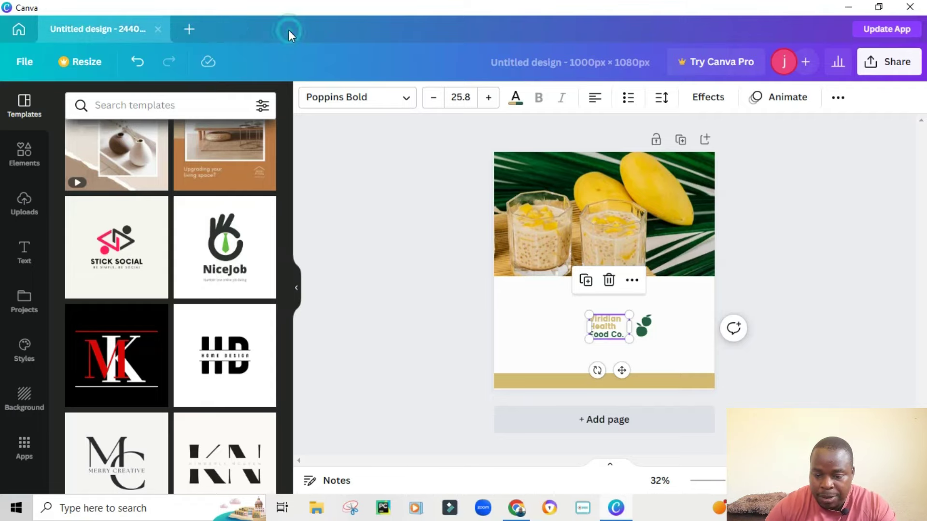
{"action": "scroll", "coordinate": [211, 217], "scroll_direction": "down", "scroll_amount": 5}
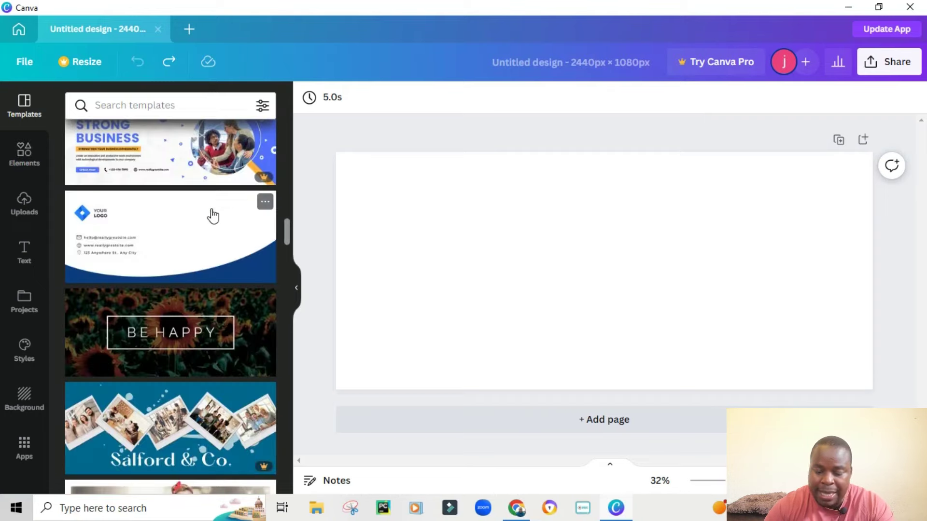
- Look through the element categories and place the circular frame on the left part of the page
{"action": "left_click", "coordinate": [23, 160]}
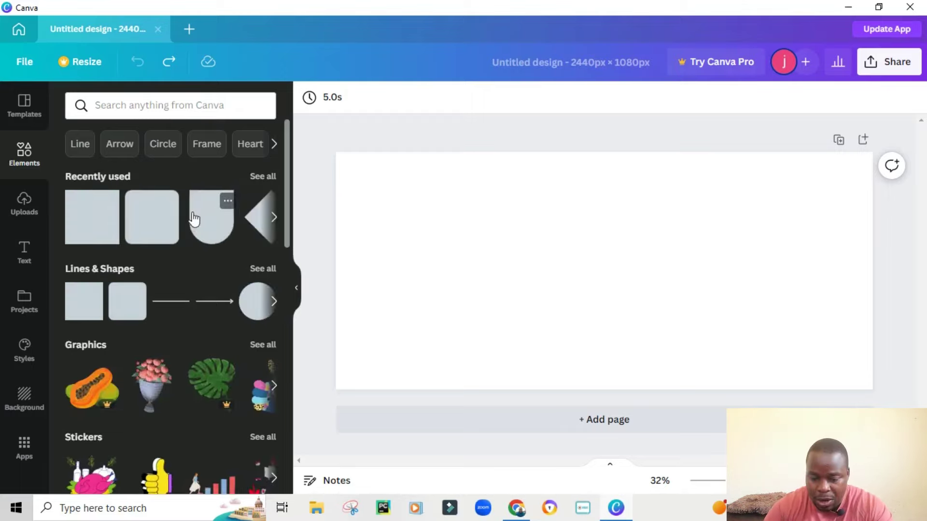
{"action": "left_click", "coordinate": [275, 221]}
{"action": "left_click_drag", "start_coordinate": [289, 197], "coordinate": [304, 456]}
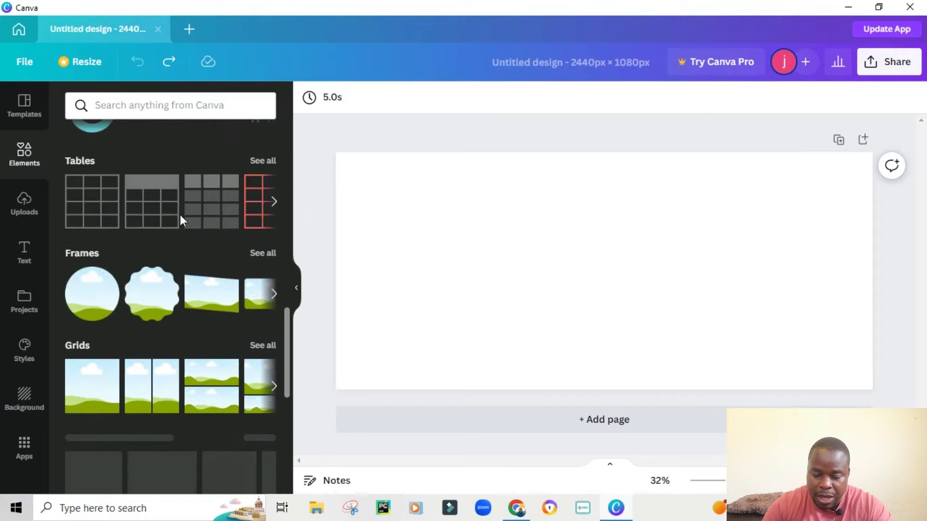
{"action": "scroll", "coordinate": [97, 306], "scroll_direction": "down", "scroll_amount": 5}
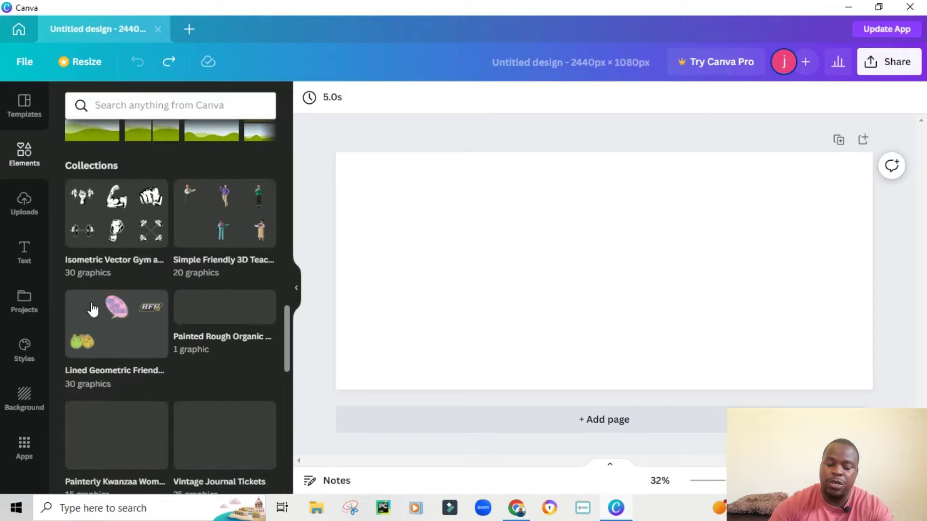
{"action": "scroll", "coordinate": [93, 309], "scroll_direction": "up", "scroll_amount": 5}
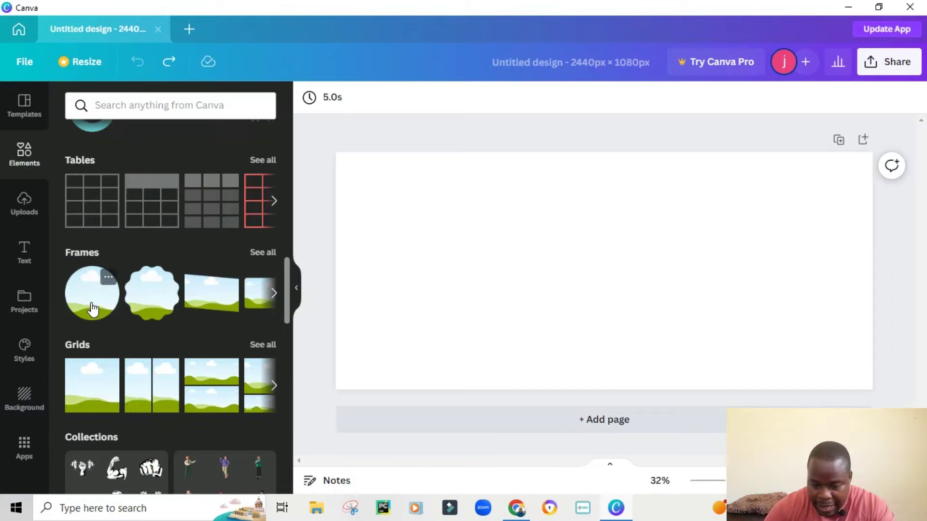
{"action": "left_click_drag", "start_coordinate": [91, 305], "coordinate": [423, 232]}
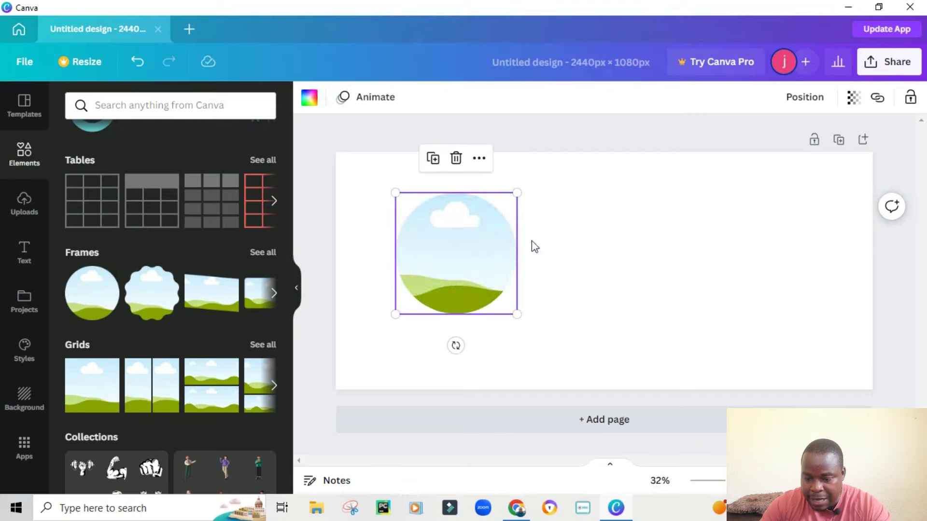
{"action": "left_click", "coordinate": [603, 240]}
- Fill the circular frame with the uploaded portrait of the man in a black hoodie and shift it slightly left
{"action": "left_click", "coordinate": [23, 204]}
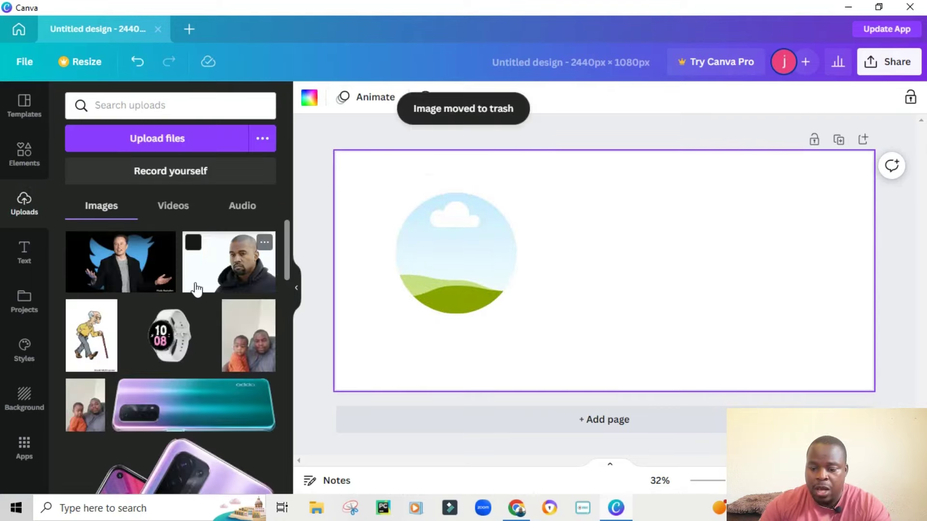
{"action": "left_click_drag", "start_coordinate": [226, 274], "coordinate": [414, 248]}
{"action": "left_click_drag", "start_coordinate": [477, 257], "coordinate": [444, 254]}
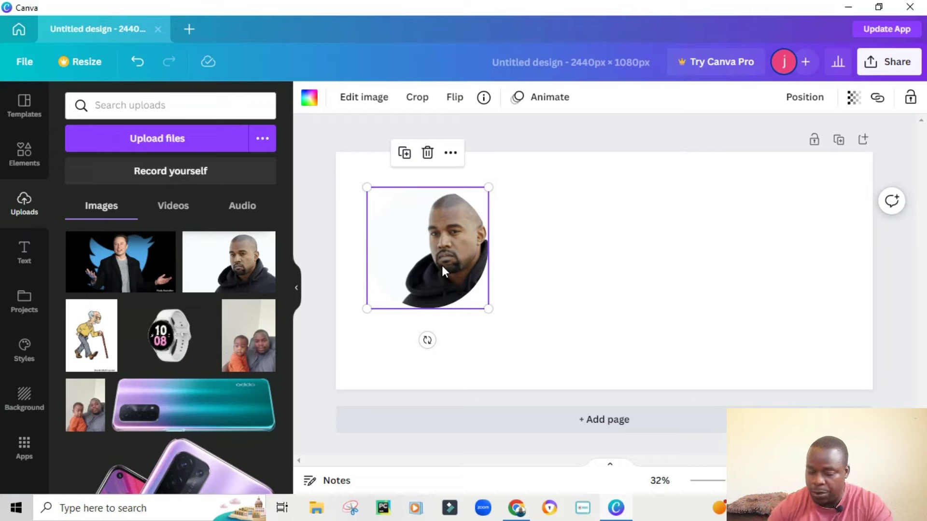
- Examine the full collection of frames, including the device, book and torn-paper shapes
{"action": "left_click", "coordinate": [35, 163]}
{"action": "scroll", "coordinate": [211, 213], "scroll_direction": "down", "scroll_amount": 3}
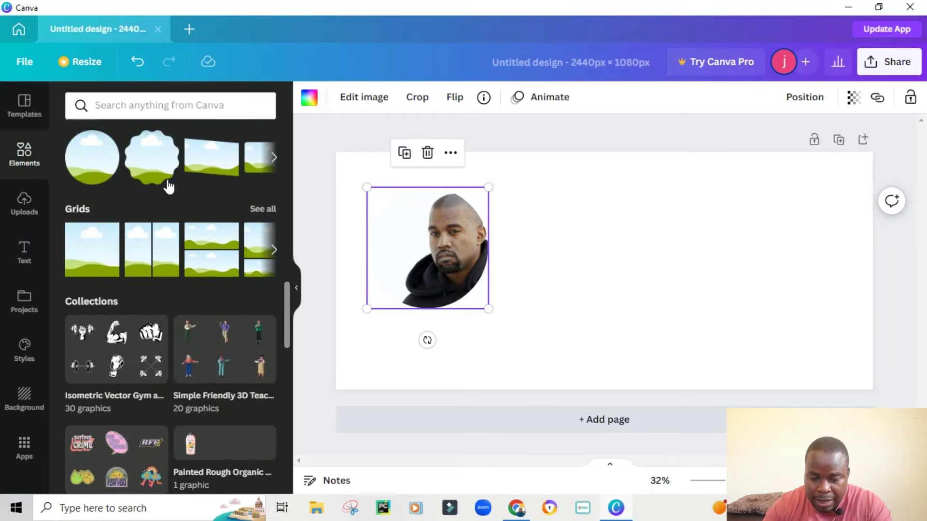
{"action": "scroll", "coordinate": [219, 198], "scroll_direction": "up", "scroll_amount": 2}
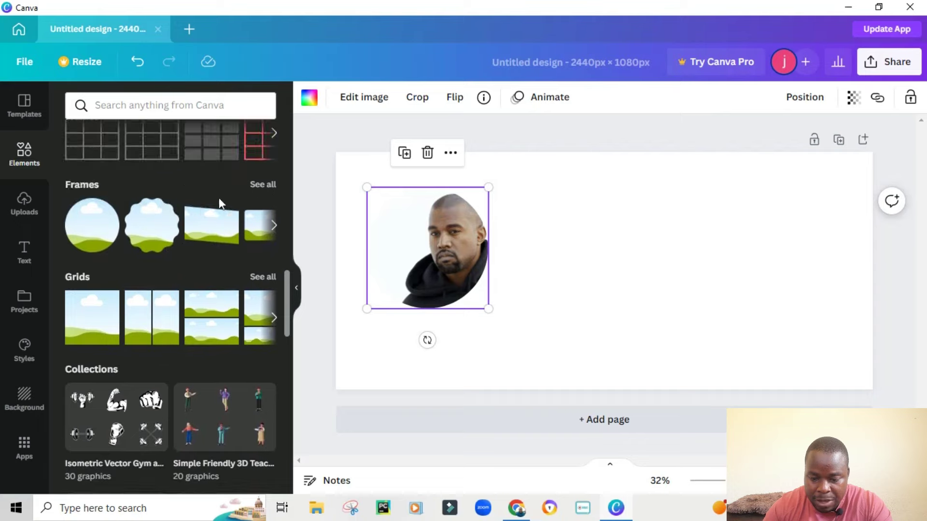
{"action": "left_click", "coordinate": [274, 225]}
{"action": "left_click", "coordinate": [274, 225]}
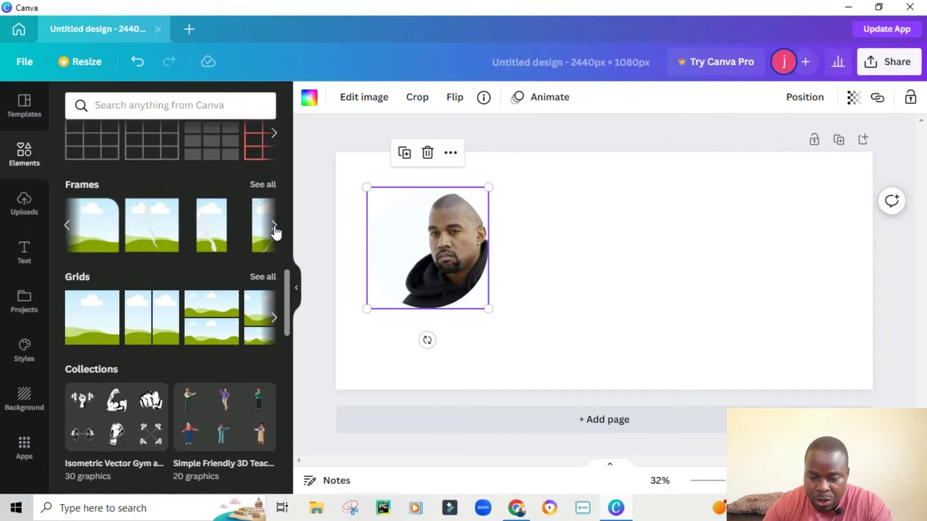
{"action": "left_click", "coordinate": [275, 226]}
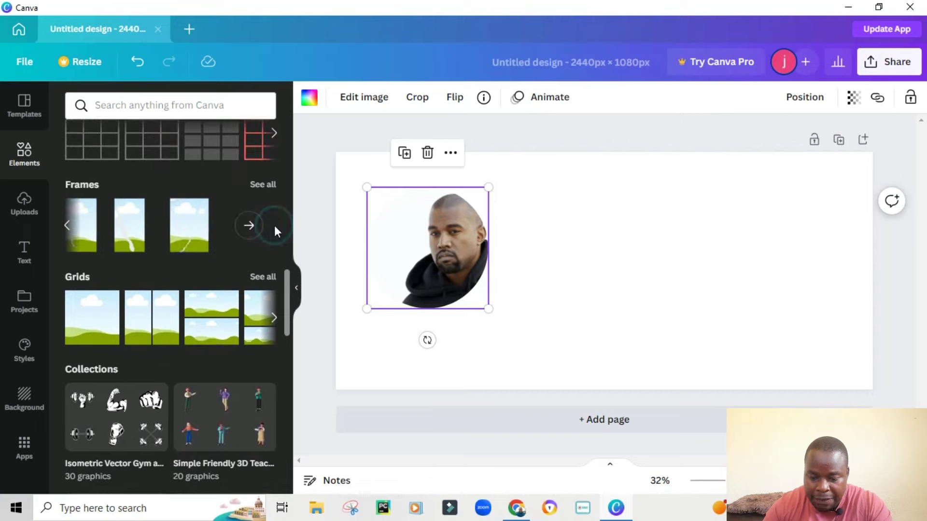
{"action": "left_click", "coordinate": [249, 225]}
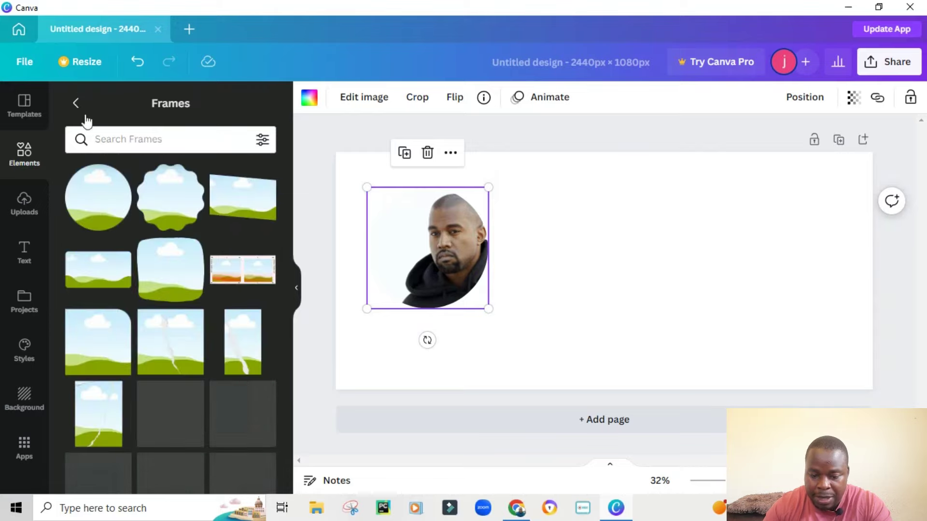
{"action": "scroll", "coordinate": [232, 319], "scroll_direction": "down", "scroll_amount": 10}
{"action": "scroll", "coordinate": [233, 320], "scroll_direction": "down", "scroll_amount": 4}
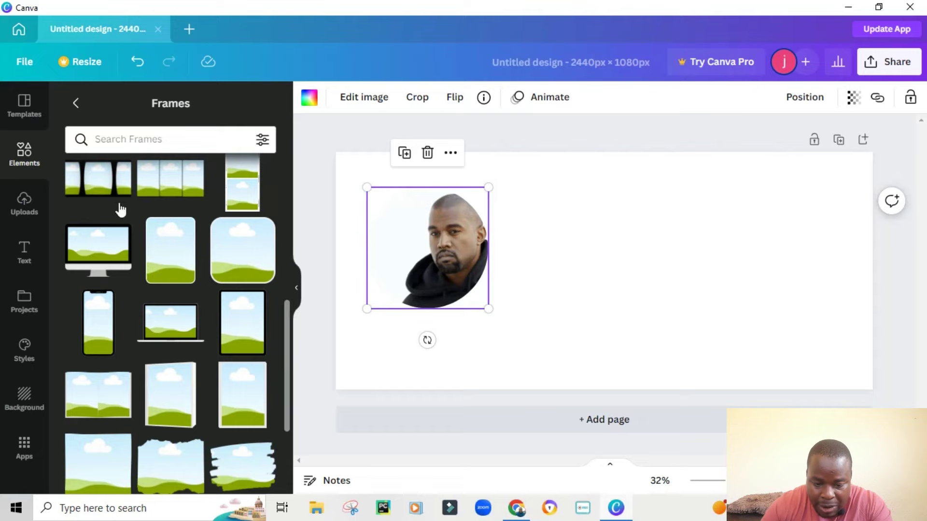
{"action": "scroll", "coordinate": [169, 247], "scroll_direction": "up", "scroll_amount": 5}
{"action": "scroll", "coordinate": [176, 232], "scroll_direction": "up", "scroll_amount": 5}
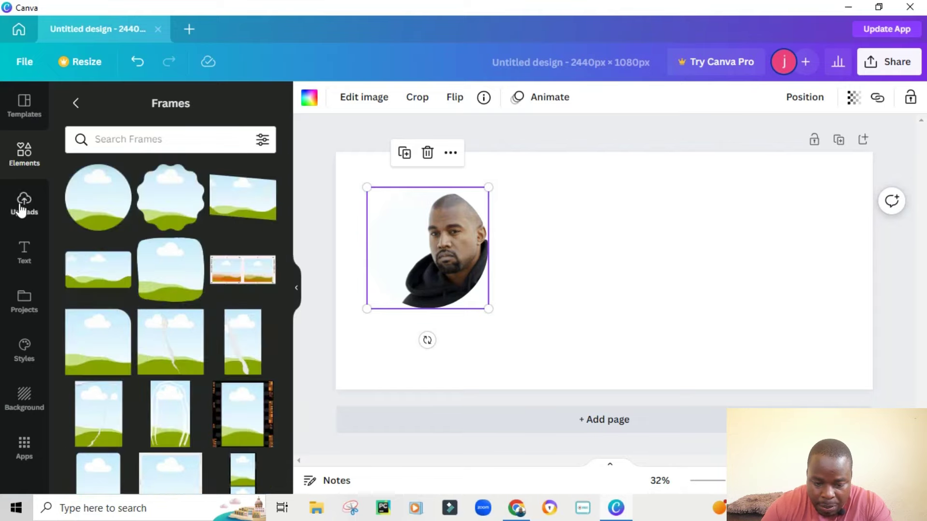
- Browse the uploaded images
{"action": "left_click", "coordinate": [20, 209]}
{"action": "scroll", "coordinate": [224, 270], "scroll_direction": "down", "scroll_amount": 3}
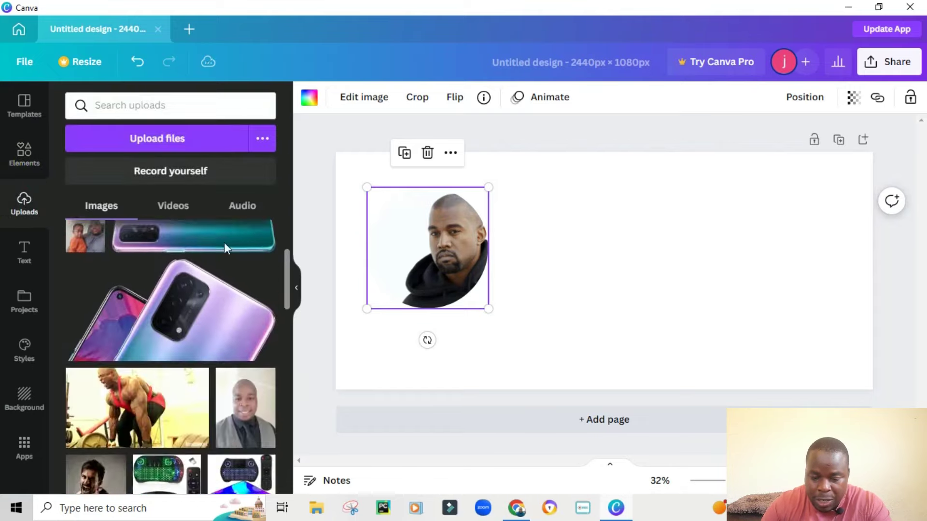
{"action": "scroll", "coordinate": [225, 308], "scroll_direction": "down", "scroll_amount": 5}
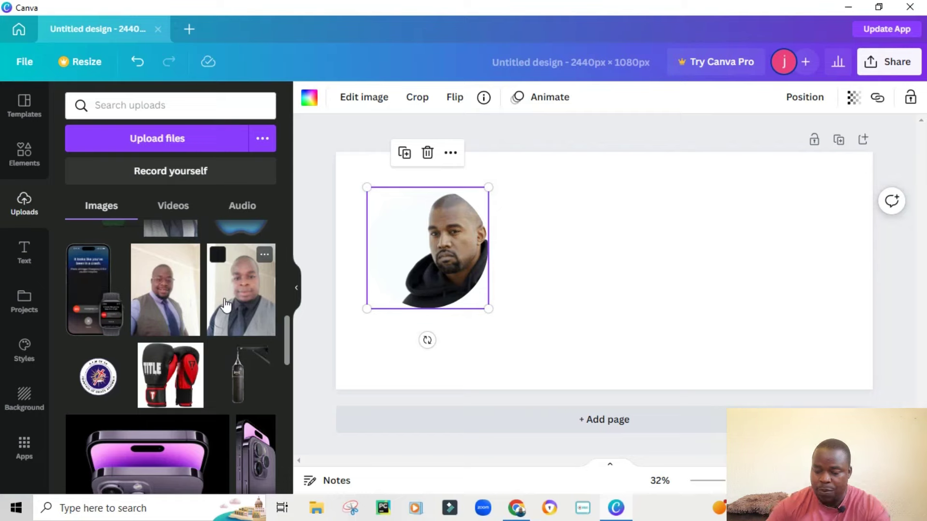
- Upload the two images IMG_20220521_081225.jpg and IMG_20220918_092008.jpg from the Desktop's New folder
{"action": "scroll", "coordinate": [230, 300], "scroll_direction": "down", "scroll_amount": 10}
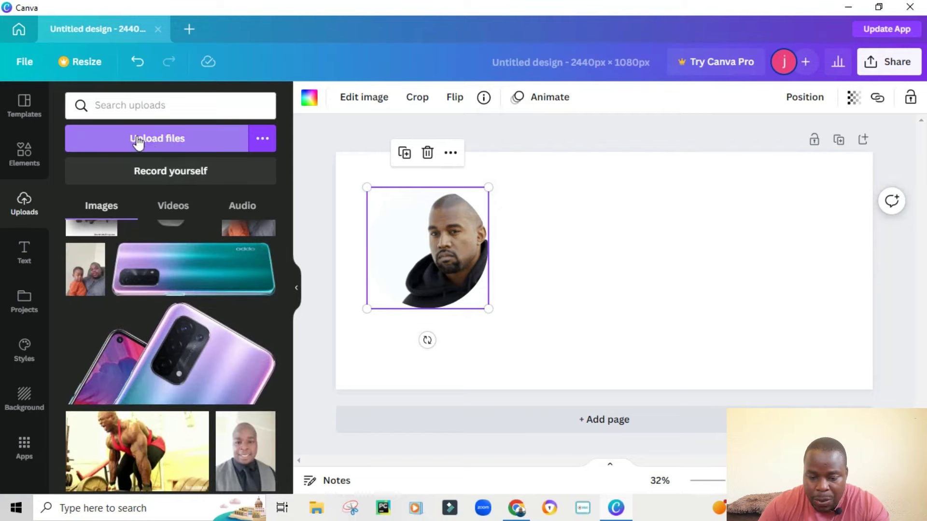
{"action": "left_click", "coordinate": [173, 142]}
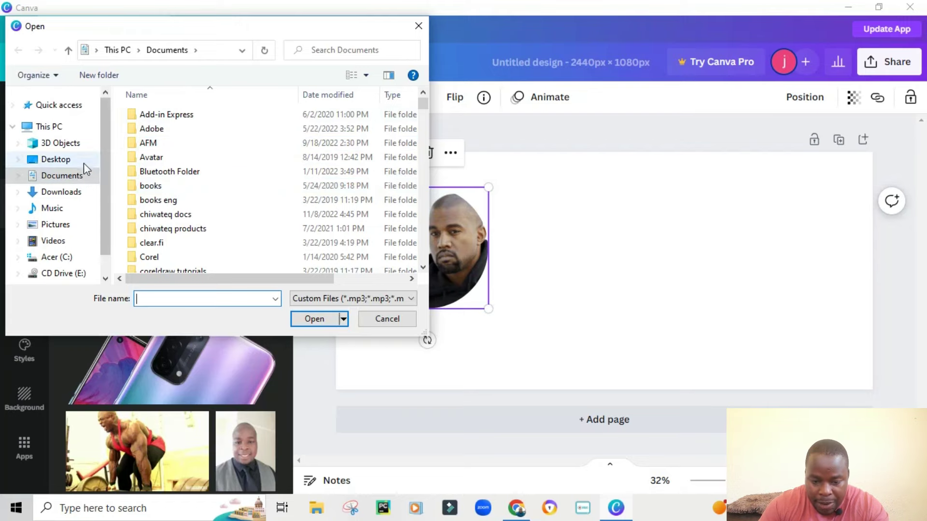
{"action": "left_click", "coordinate": [65, 161]}
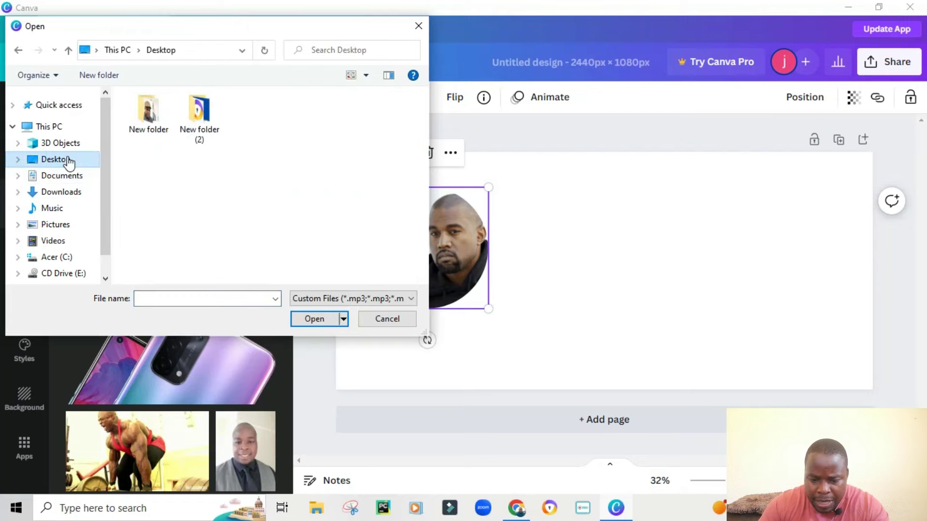
{"action": "double_click", "coordinate": [155, 128]}
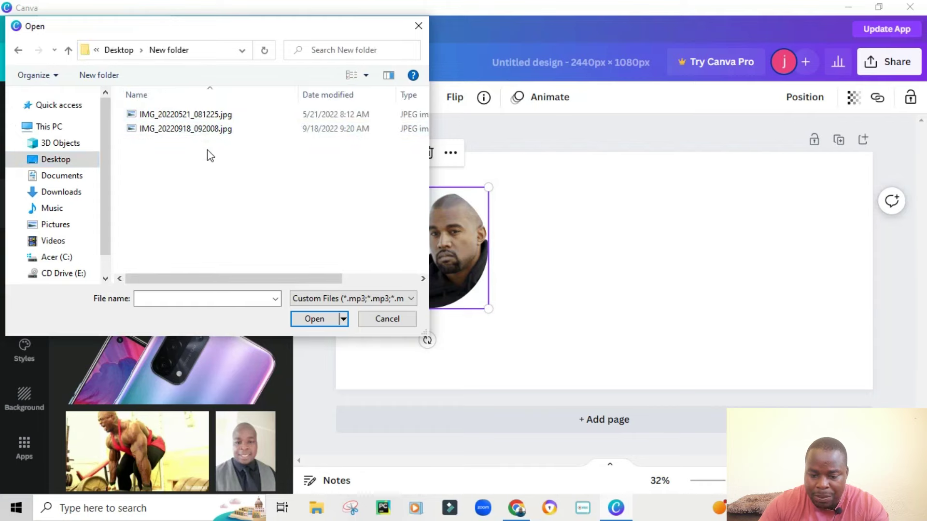
{"action": "left_click_drag", "start_coordinate": [205, 161], "coordinate": [209, 116]}
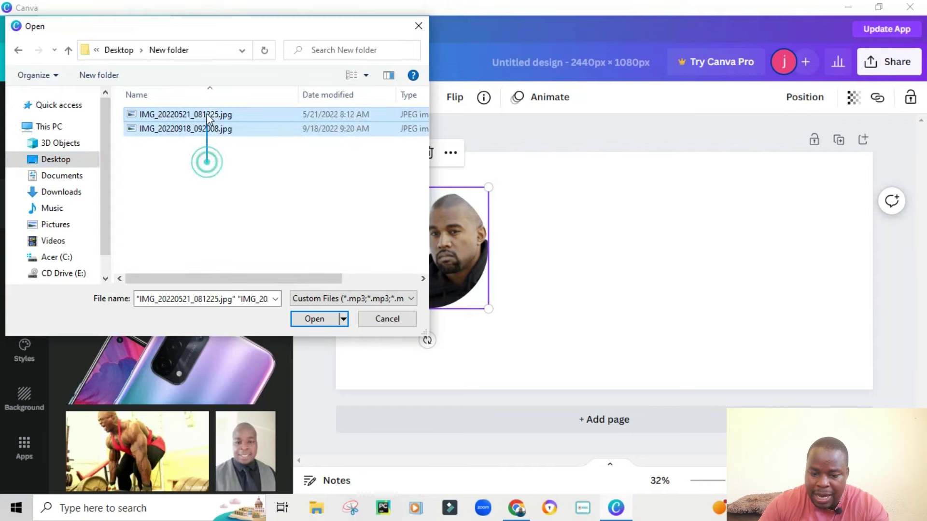
{"action": "left_click", "coordinate": [314, 319]}
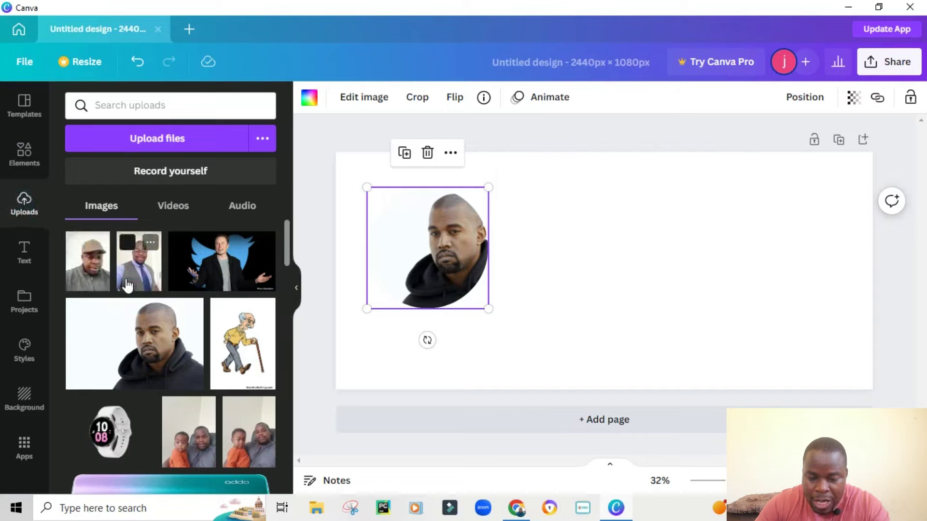
- Place the uploaded photo of the man in a grey waistcoat beside the framed portrait, enlarge it to about 1,270 × 1,693, and reposition it
{"action": "left_click_drag", "start_coordinate": [136, 278], "coordinate": [600, 231]}
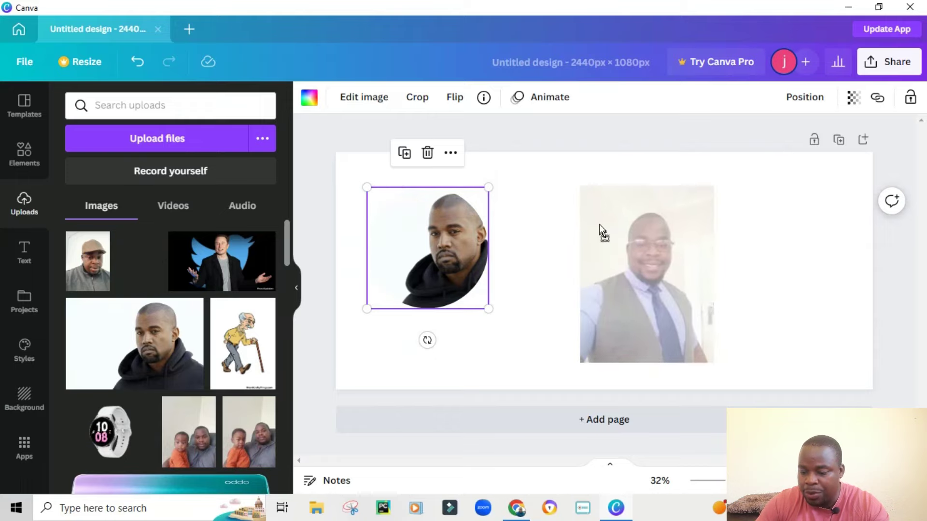
{"action": "left_click", "coordinate": [543, 333]}
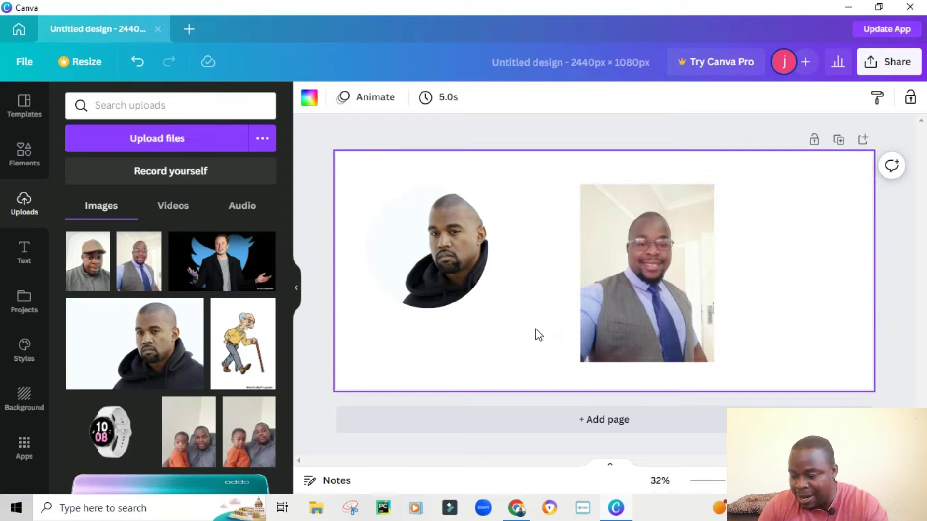
{"action": "left_click", "coordinate": [668, 264]}
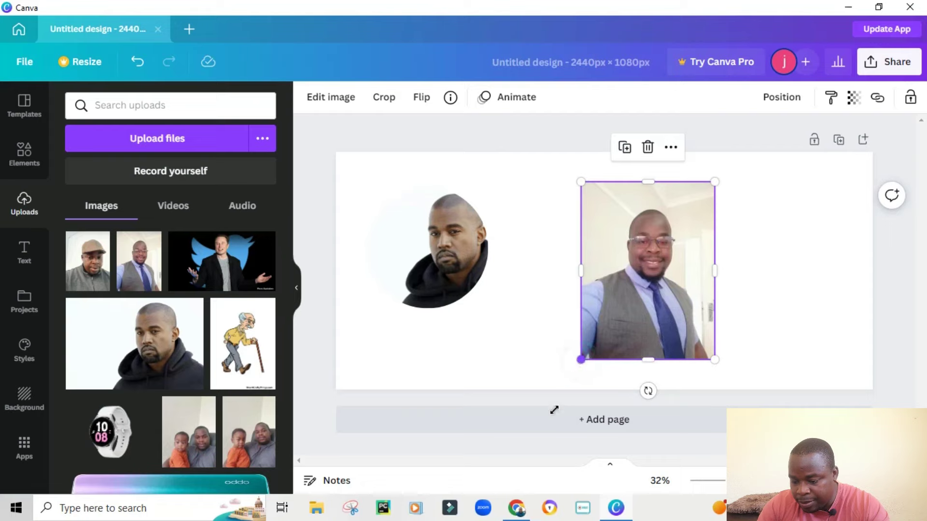
{"action": "left_click_drag", "start_coordinate": [553, 409], "coordinate": [511, 497]}
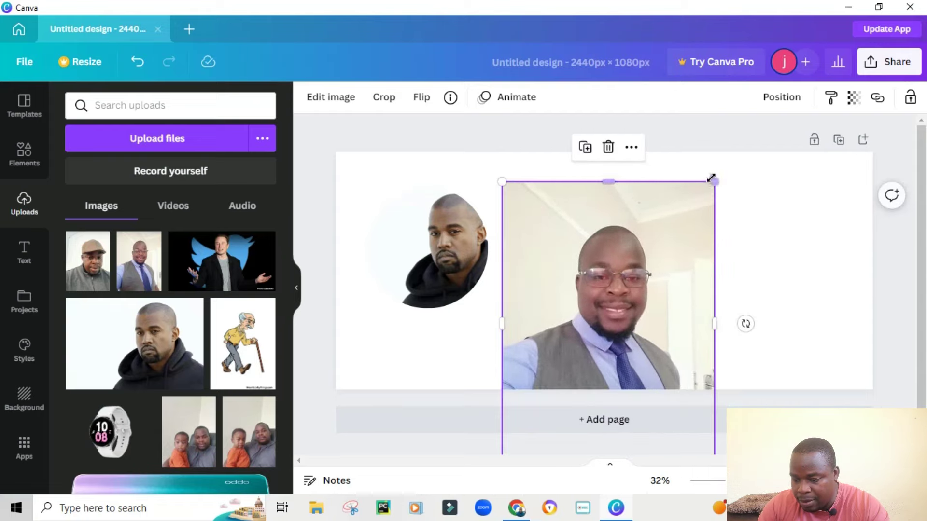
{"action": "left_click_drag", "start_coordinate": [715, 181], "coordinate": [781, 95]}
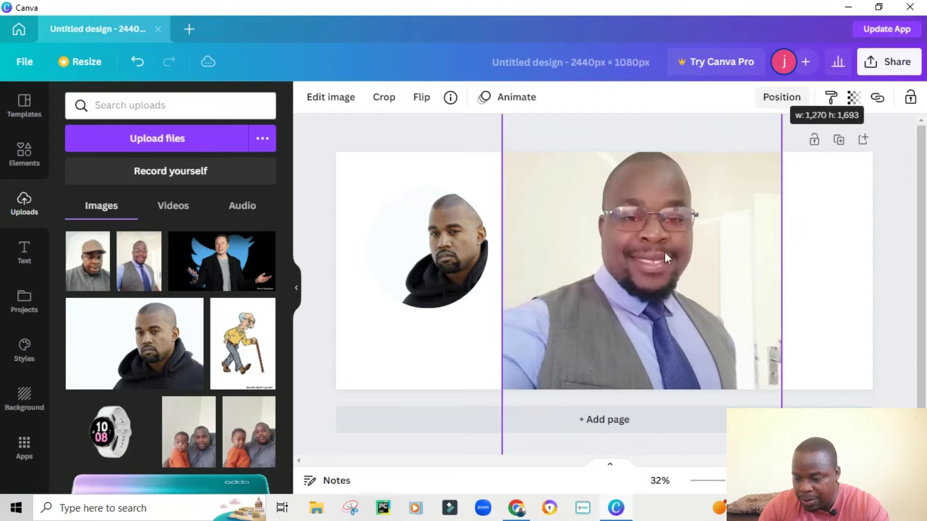
{"action": "left_click_drag", "start_coordinate": [689, 256], "coordinate": [717, 260]}
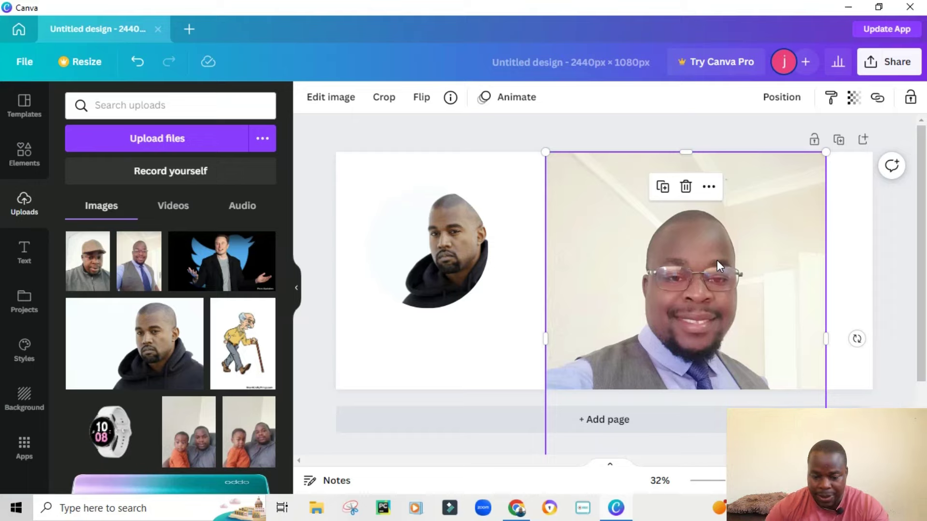
- Delete the enlarged waistcoat photo and the circular framed portrait from the page
{"action": "left_click", "coordinate": [686, 187]}
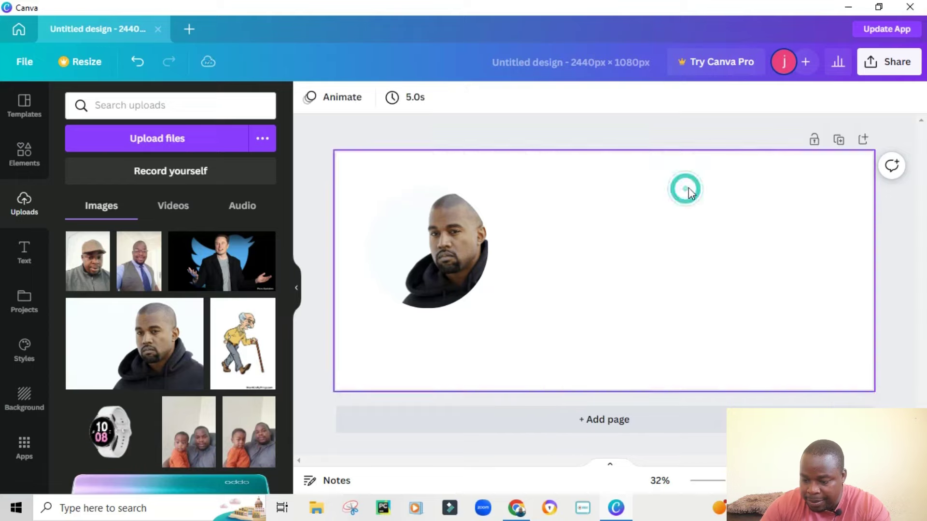
{"action": "left_click", "coordinate": [399, 291]}
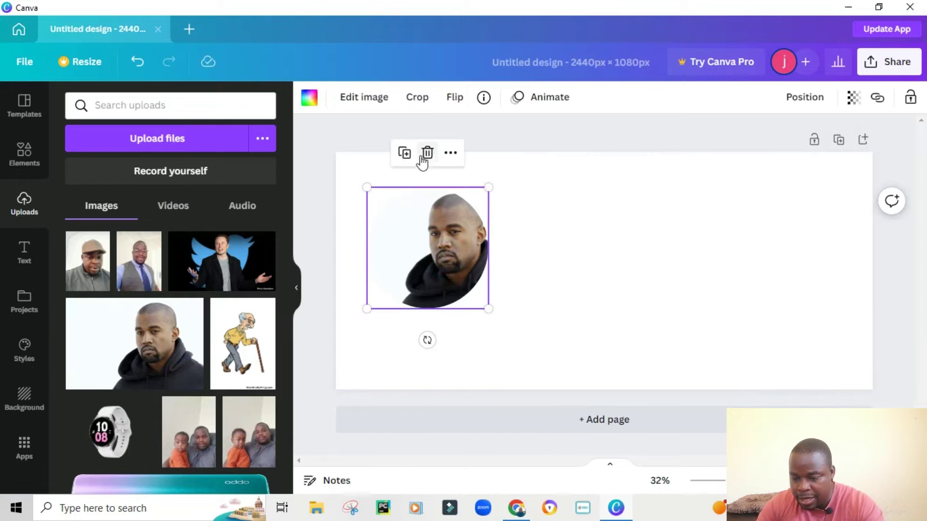
{"action": "left_click", "coordinate": [428, 153]}
{"action": "left_click", "coordinate": [444, 216]}
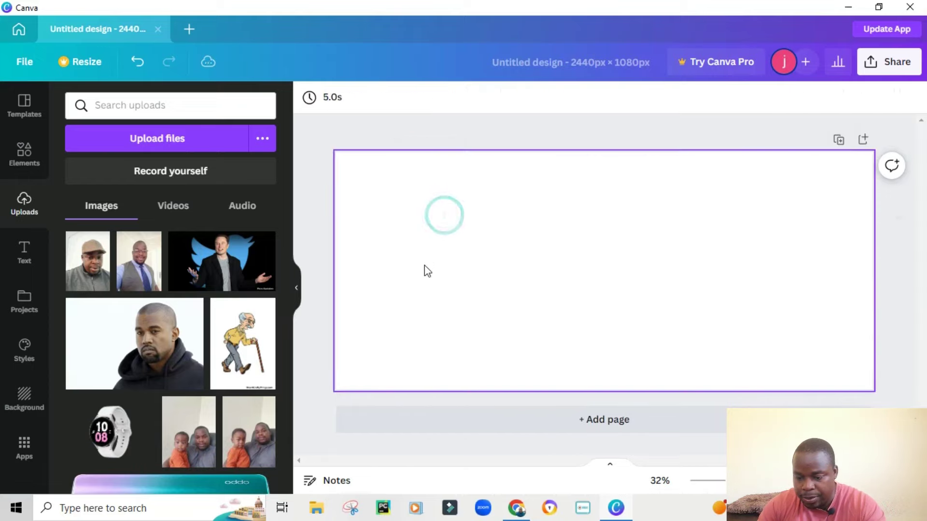
{"action": "left_click", "coordinate": [512, 219]}
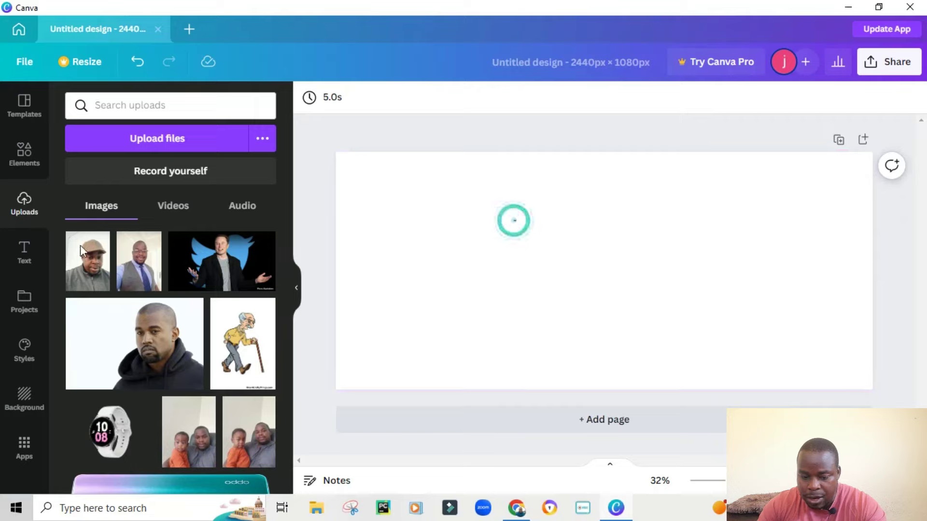
- Add a heading to the blank page and replace its placeholder text with "please subscribe"
{"action": "left_click", "coordinate": [23, 256]}
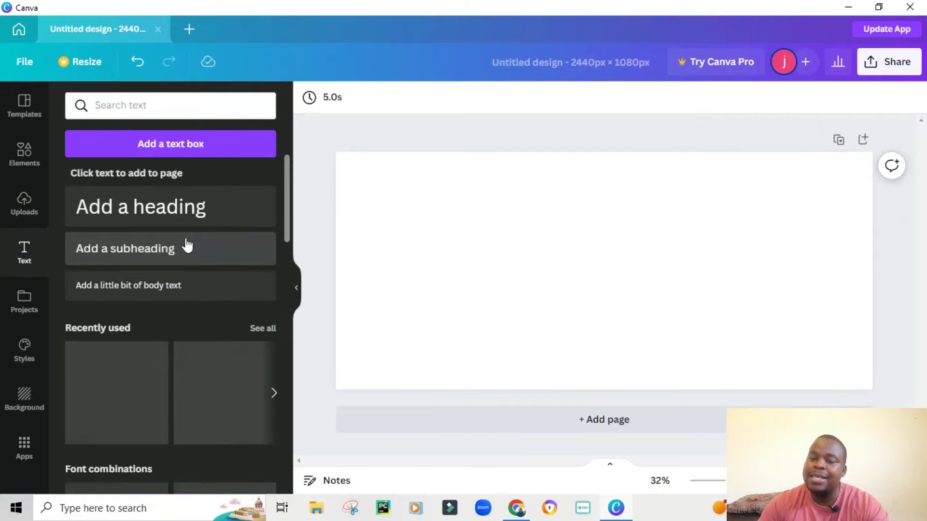
{"action": "scroll", "coordinate": [198, 256], "scroll_direction": "down", "scroll_amount": 5}
{"action": "scroll", "coordinate": [205, 275], "scroll_direction": "up", "scroll_amount": 4}
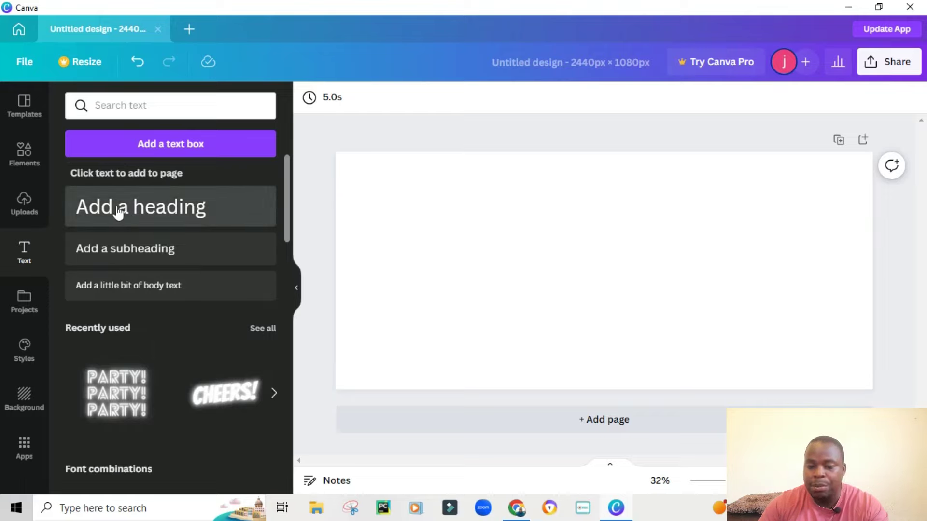
{"action": "left_click", "coordinate": [149, 209]}
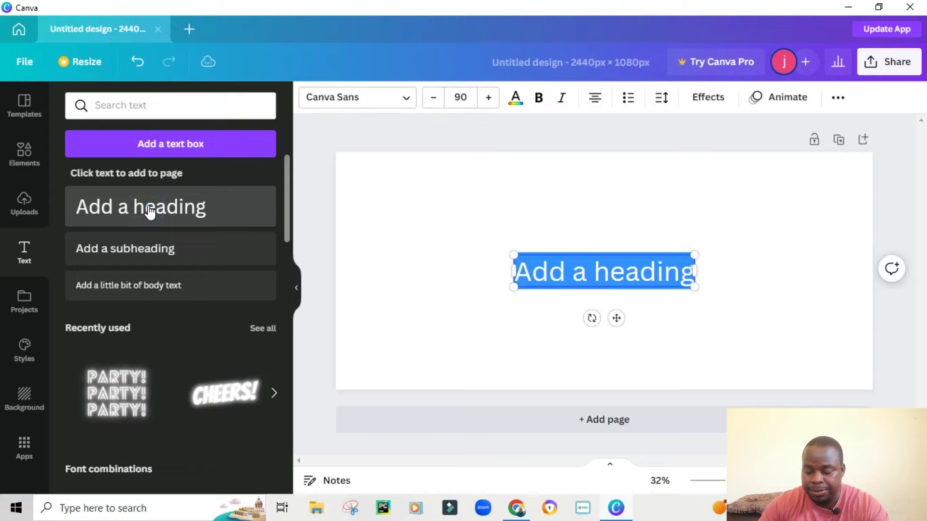
{"action": "left_click", "coordinate": [624, 271]}
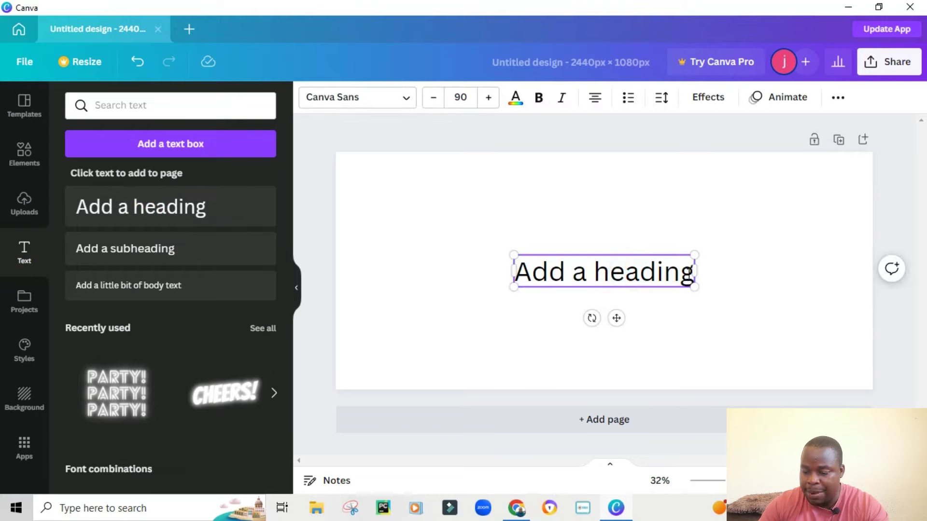
{"action": "left_click_drag", "start_coordinate": [689, 273], "coordinate": [505, 274]}
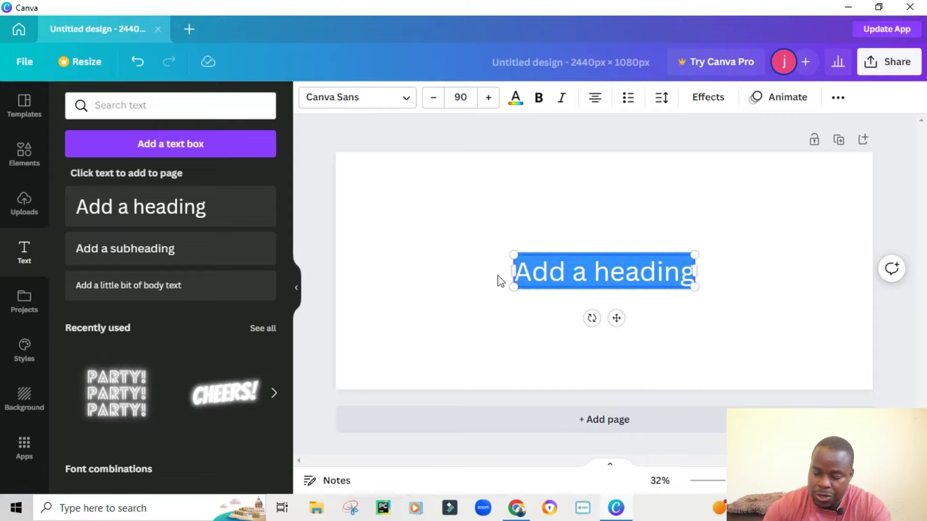
{"action": "type", "text": "please"}
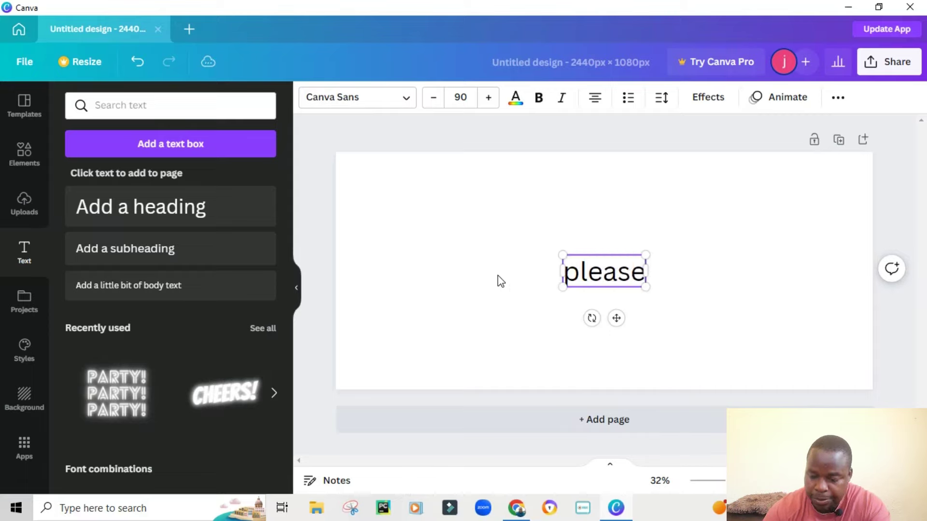
{"action": "type", "text": " sub"}
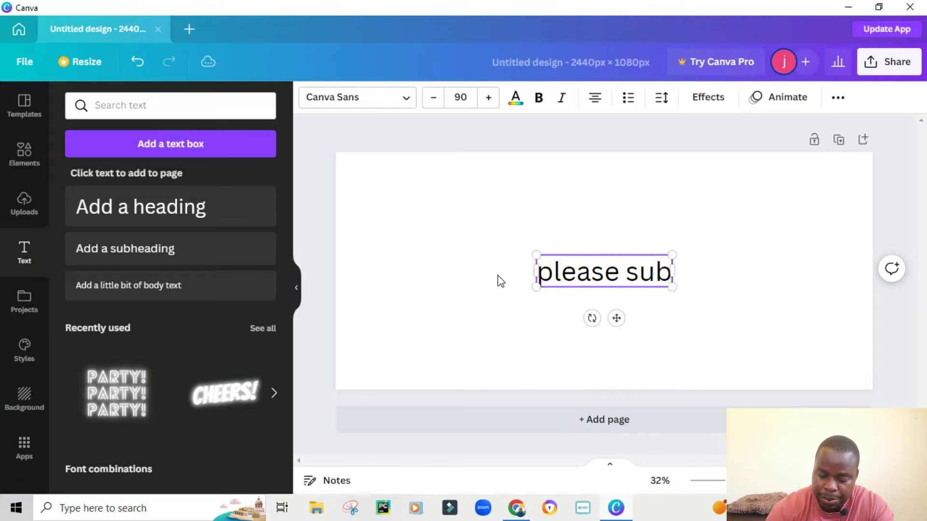
{"action": "type", "text": "scribe"}
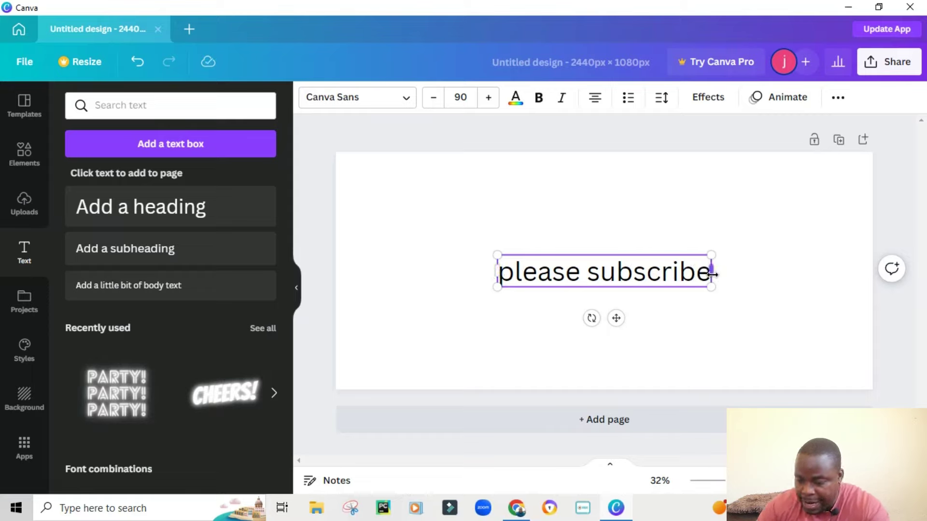
- Increase the font size of the whole "please subscribe" heading to 107
{"action": "left_click_drag", "start_coordinate": [711, 273], "coordinate": [497, 280]}
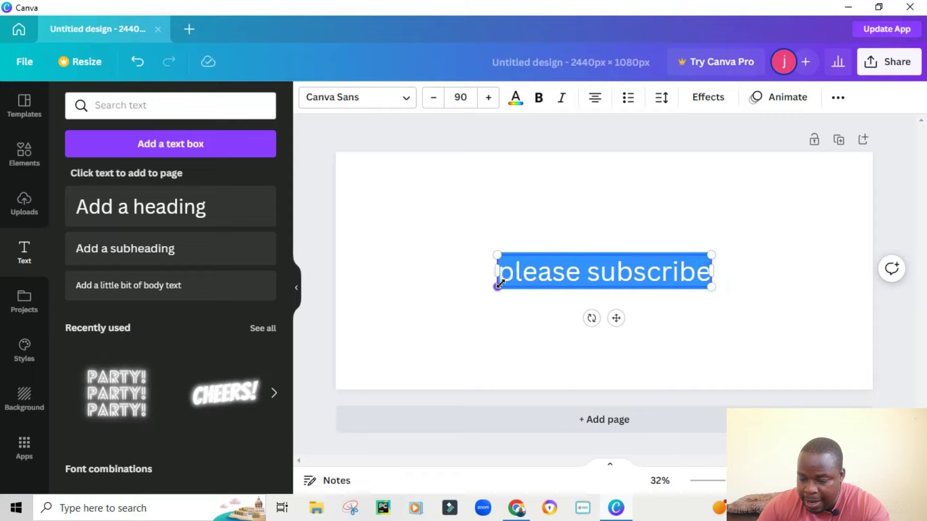
{"action": "left_click", "coordinate": [489, 98]}
{"action": "left_click", "coordinate": [489, 98]}
{"action": "left_click", "coordinate": [488, 98]}
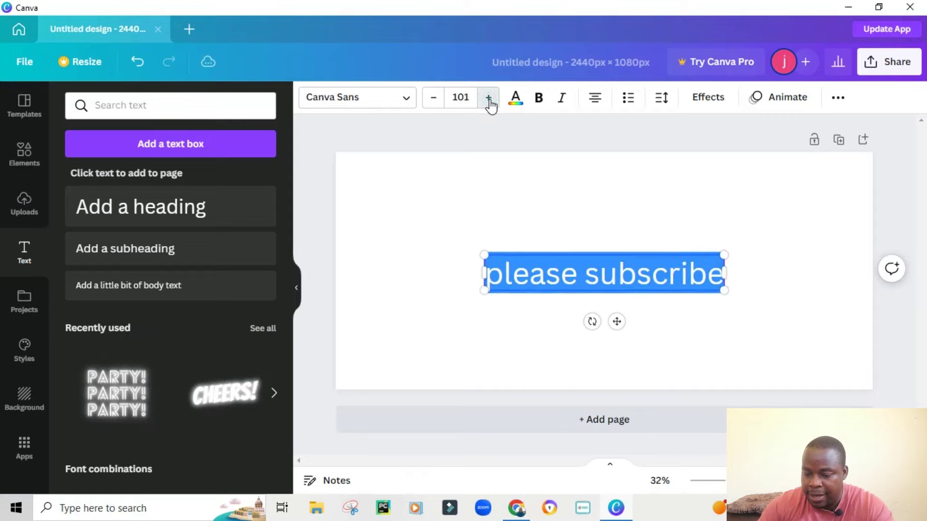
{"action": "left_click", "coordinate": [489, 98]}
{"action": "left_click", "coordinate": [489, 98]}
{"action": "left_click", "coordinate": [489, 98]}
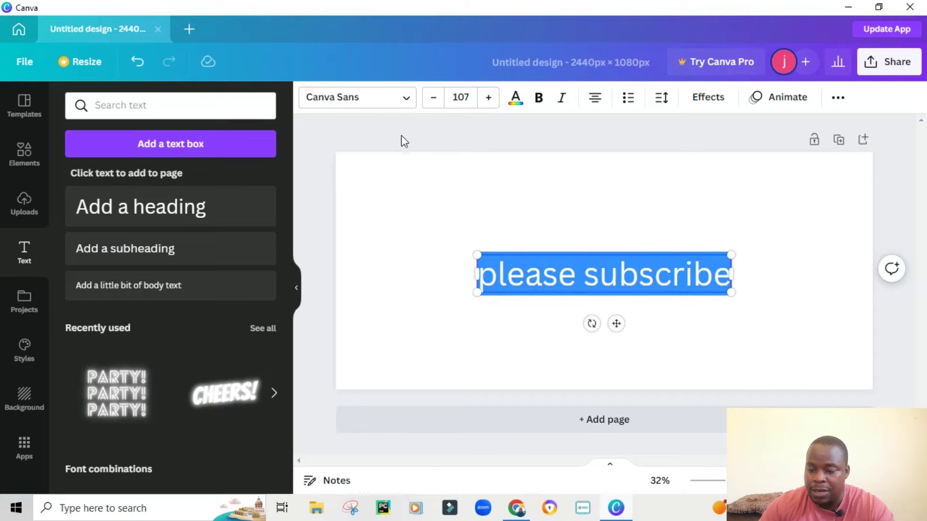
- Change the heading's font to Alegreya Sans Black
{"action": "left_click", "coordinate": [406, 101]}
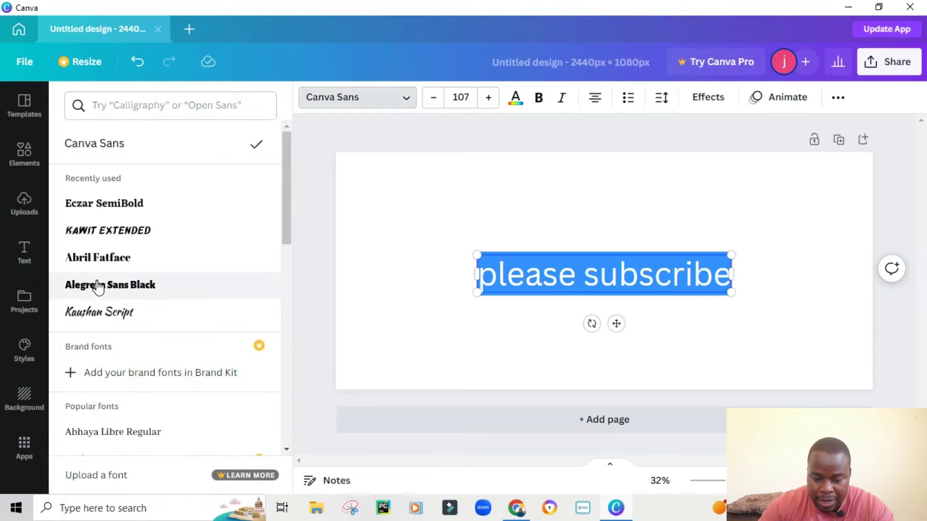
{"action": "left_click", "coordinate": [114, 291]}
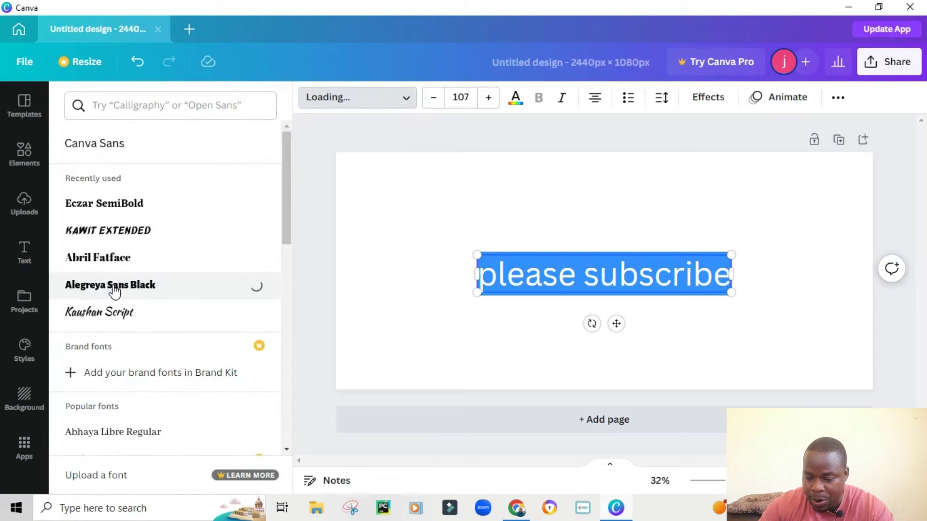
{"action": "left_click", "coordinate": [592, 267]}
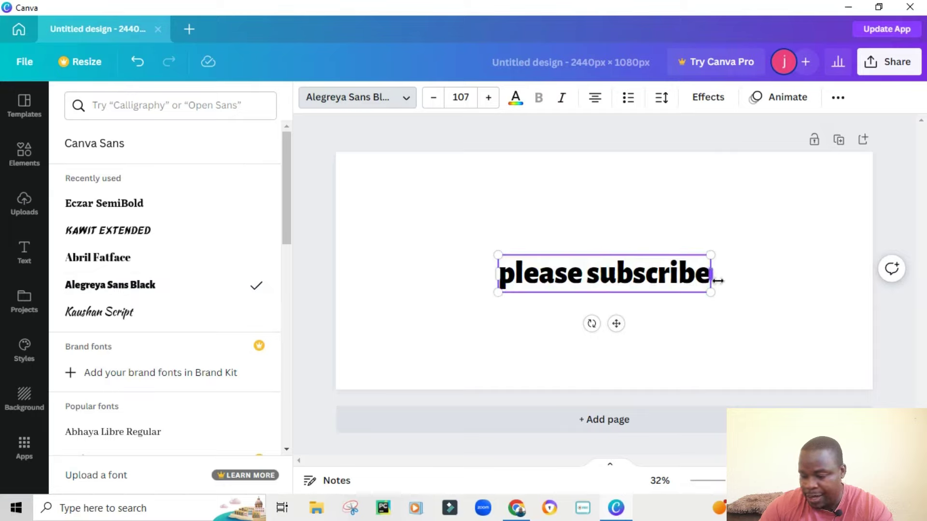
- Recolor the entire "please subscribe" heading with the yellow default color and deselect it
{"action": "left_click_drag", "start_coordinate": [710, 273], "coordinate": [490, 275]}
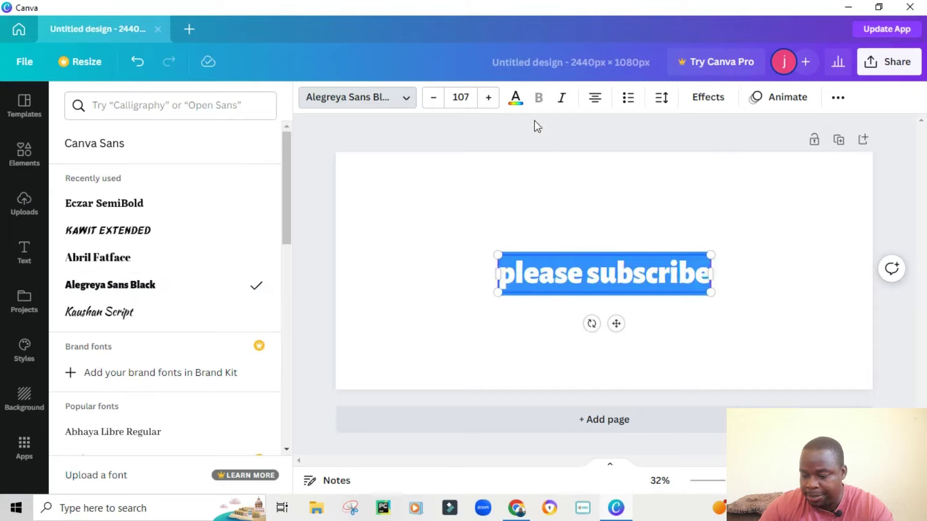
{"action": "left_click", "coordinate": [516, 99]}
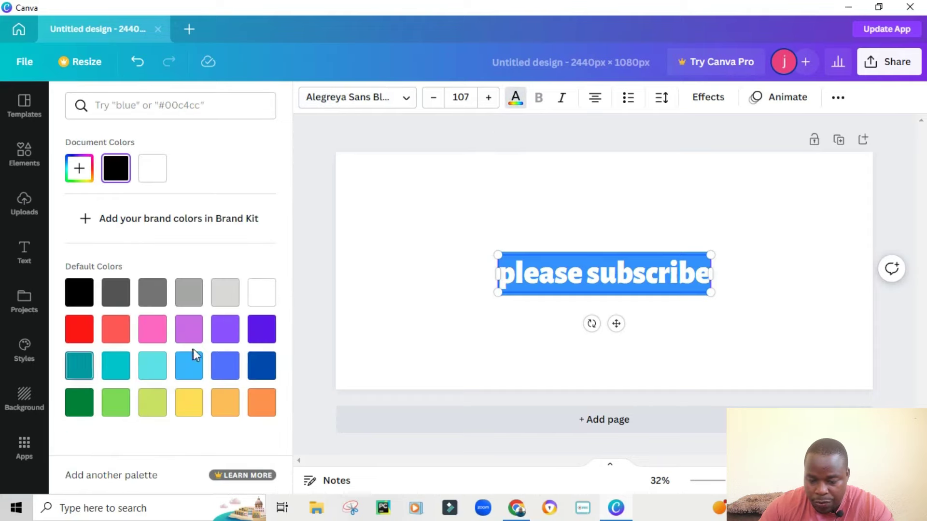
{"action": "left_click", "coordinate": [191, 404]}
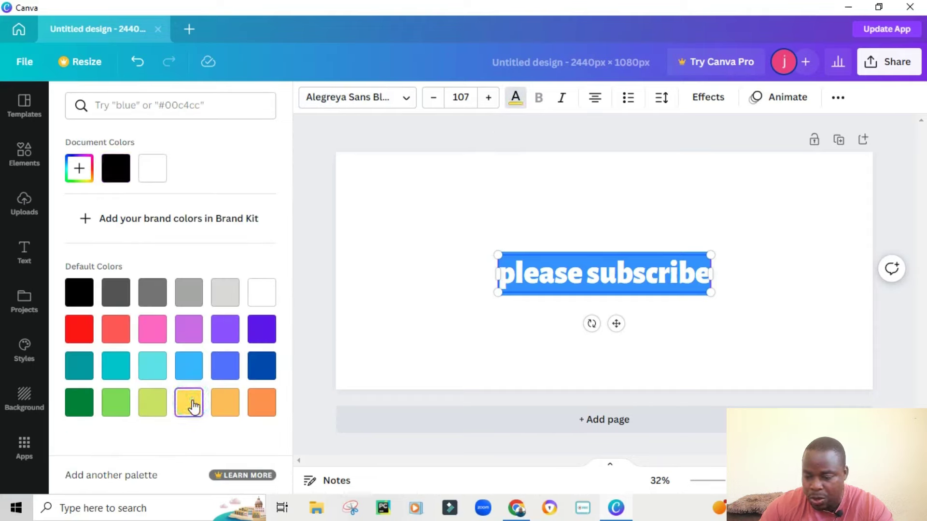
{"action": "left_click", "coordinate": [435, 300]}
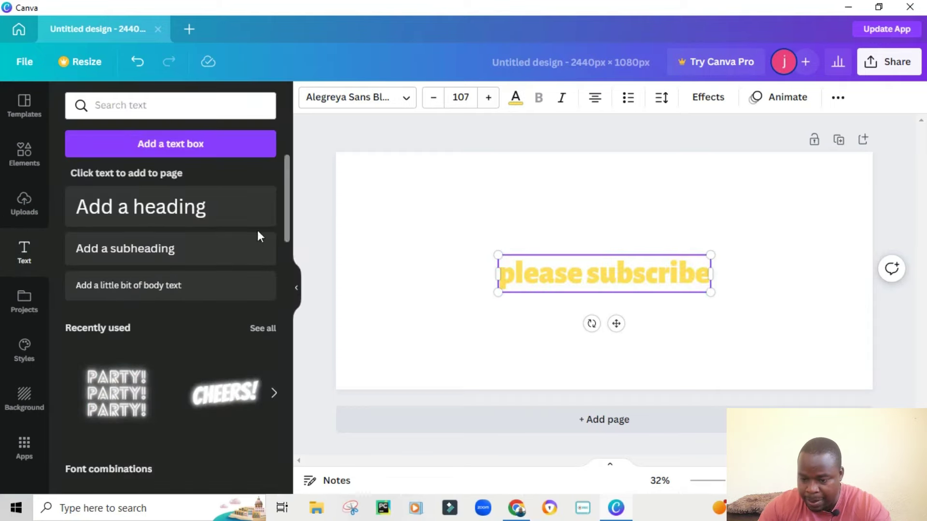
{"action": "left_click", "coordinate": [394, 202]}
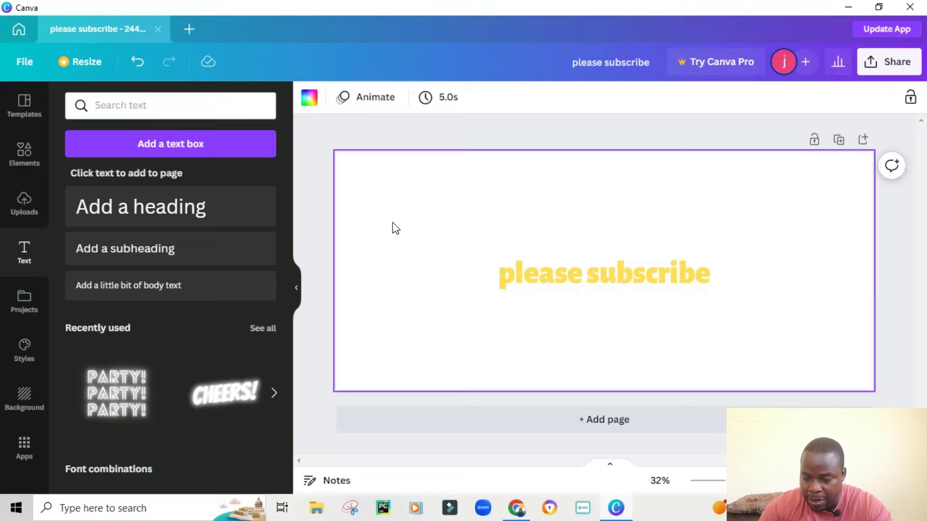
- Set the page background to black from the default colors
{"action": "left_click", "coordinate": [309, 107]}
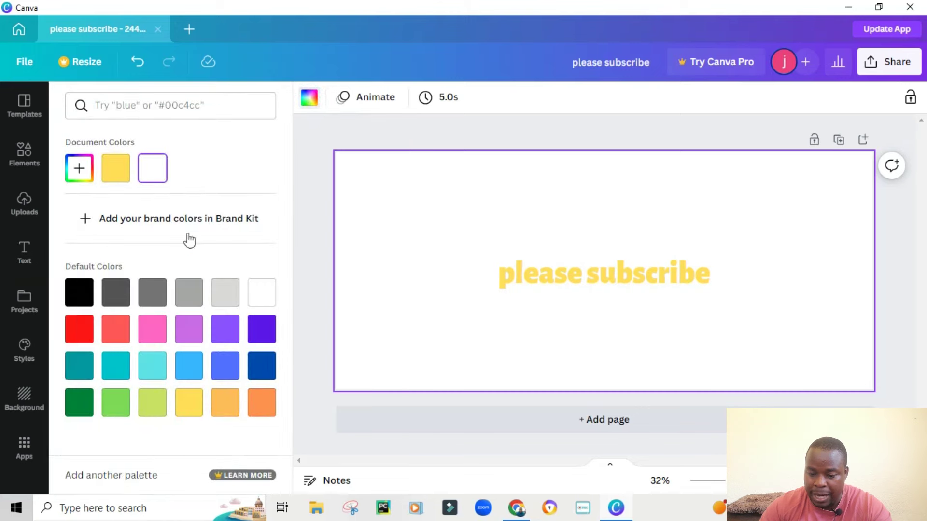
{"action": "left_click", "coordinate": [81, 292]}
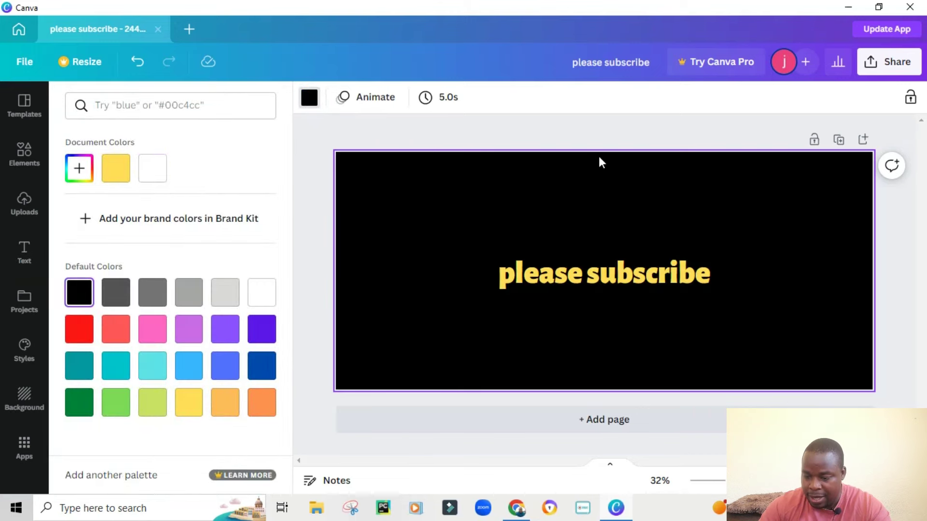
{"action": "left_click", "coordinate": [613, 129]}
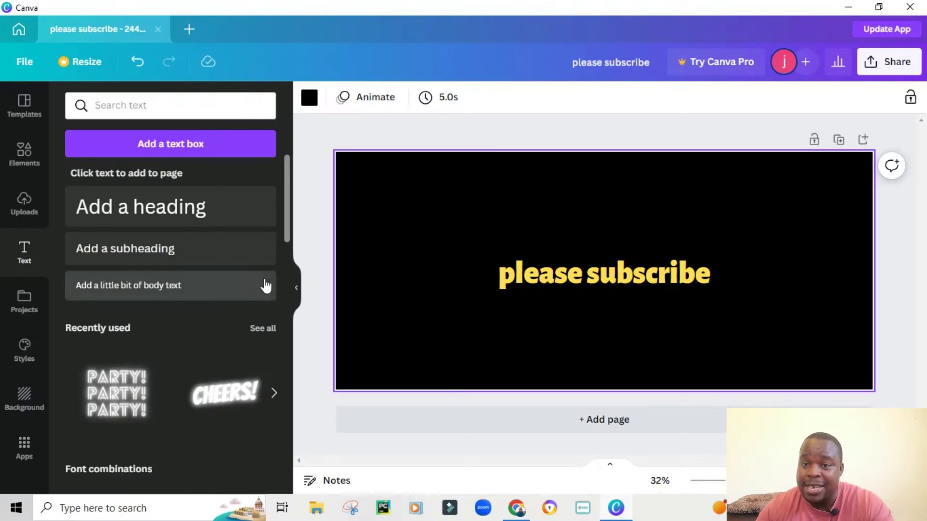
- Browse the ready-made font combinations to examine which styles are free and which are Pro
{"action": "scroll", "coordinate": [145, 248], "scroll_direction": "down", "scroll_amount": 8}
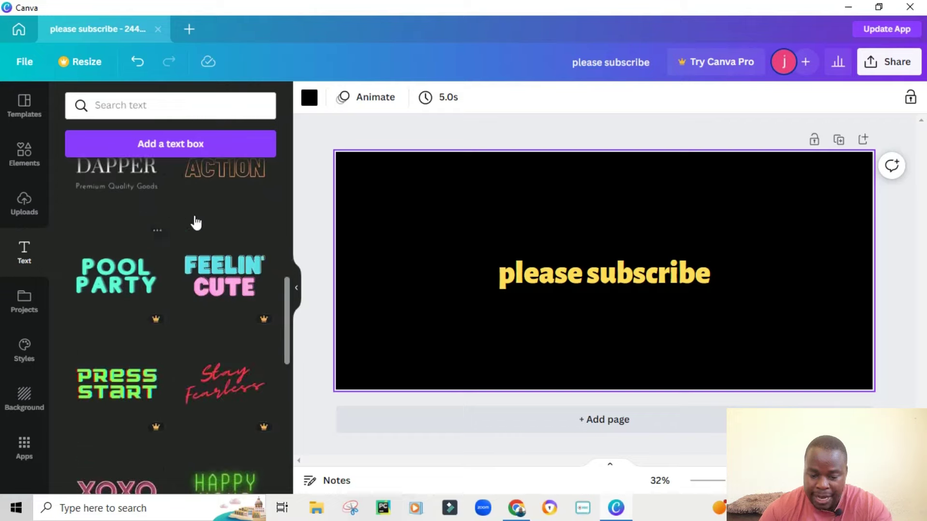
{"action": "scroll", "coordinate": [244, 248], "scroll_direction": "up", "scroll_amount": 4}
{"action": "scroll", "coordinate": [222, 259], "scroll_direction": "down", "scroll_amount": 7}
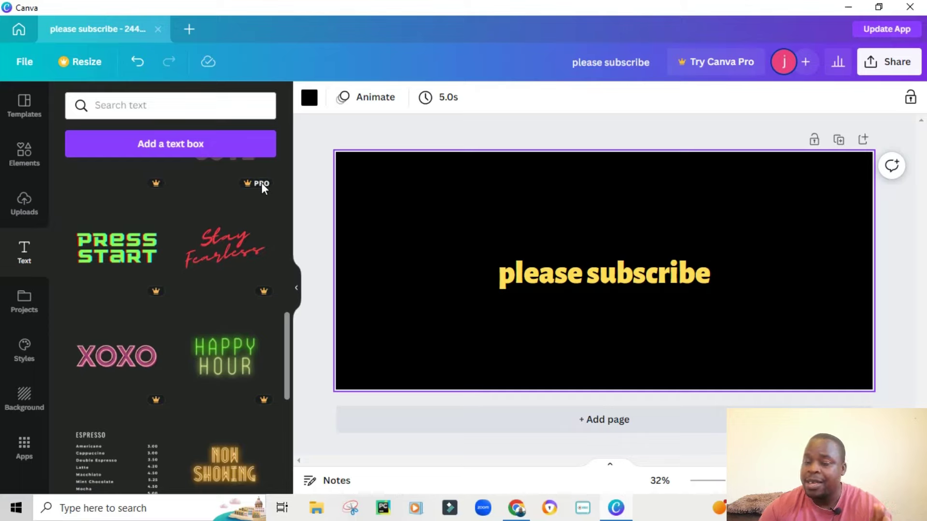
{"action": "scroll", "coordinate": [248, 198], "scroll_direction": "down", "scroll_amount": 7}
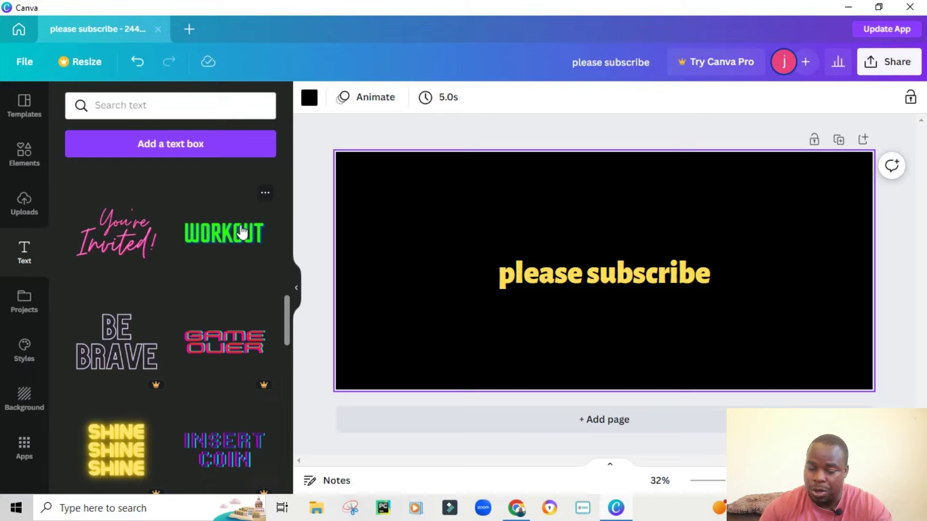
{"action": "scroll", "coordinate": [243, 233], "scroll_direction": "down", "scroll_amount": 15}
{"action": "scroll", "coordinate": [222, 249], "scroll_direction": "down", "scroll_amount": 12}
{"action": "scroll", "coordinate": [183, 240], "scroll_direction": "down", "scroll_amount": 15}
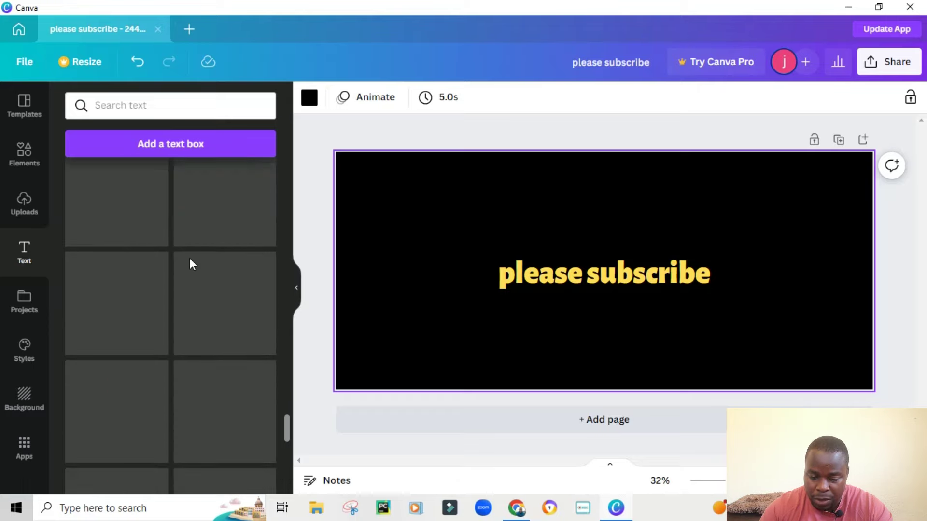
{"action": "scroll", "coordinate": [191, 260], "scroll_direction": "down", "scroll_amount": 8}
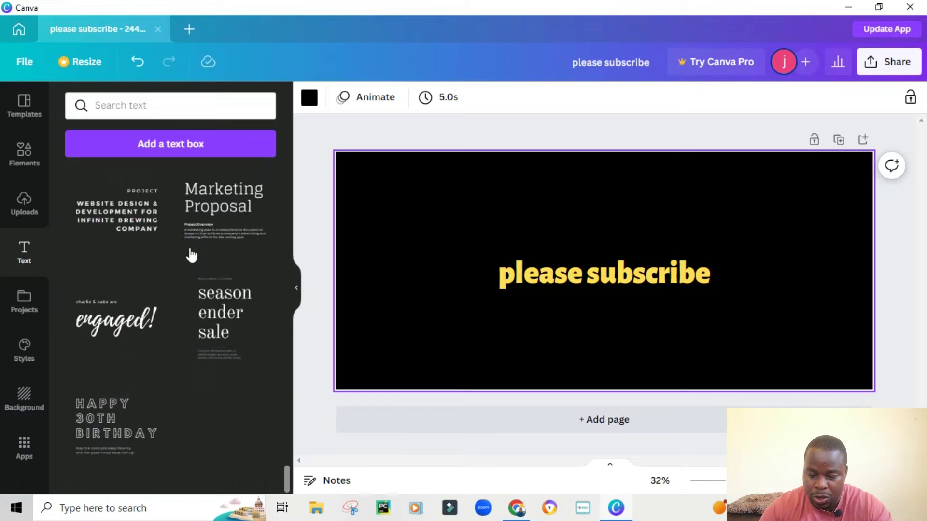
{"action": "scroll", "coordinate": [191, 256], "scroll_direction": "down", "scroll_amount": 2}
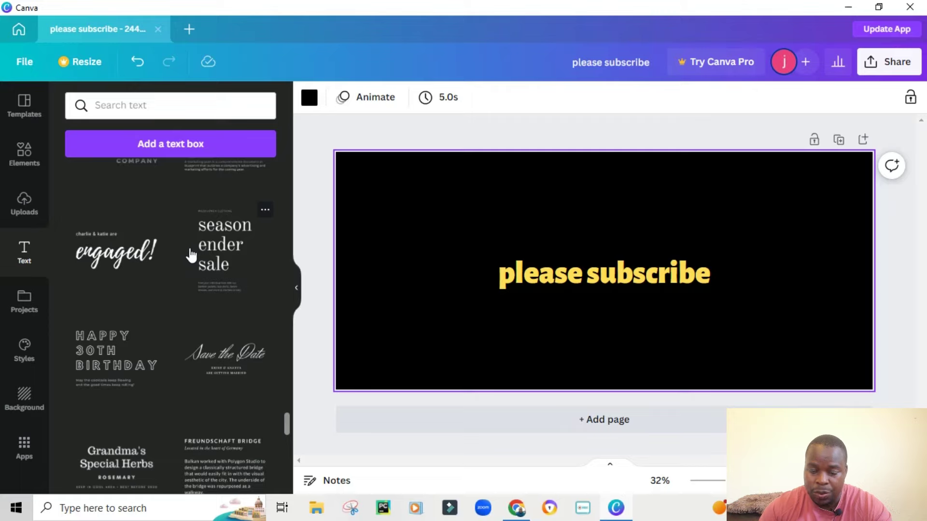
{"action": "scroll", "coordinate": [192, 256], "scroll_direction": "down", "scroll_amount": 15}
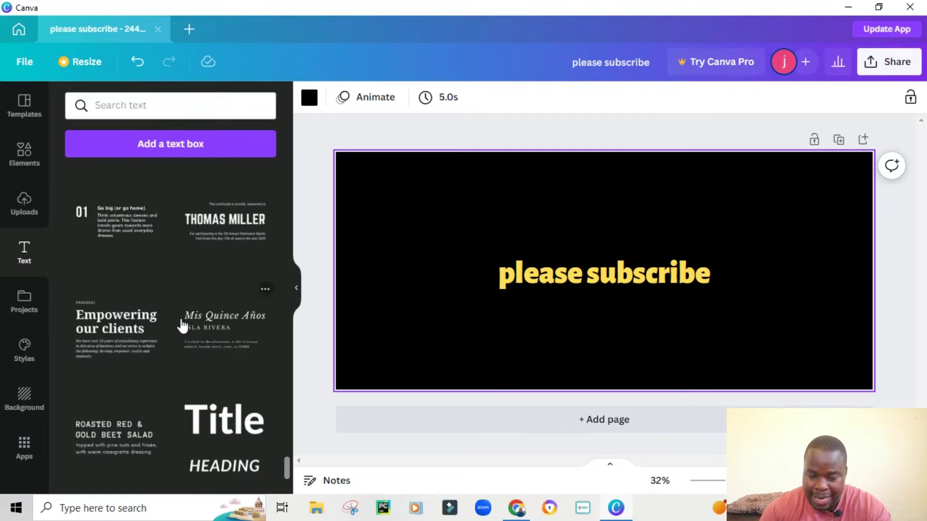
{"action": "scroll", "coordinate": [183, 326], "scroll_direction": "up", "scroll_amount": 10}
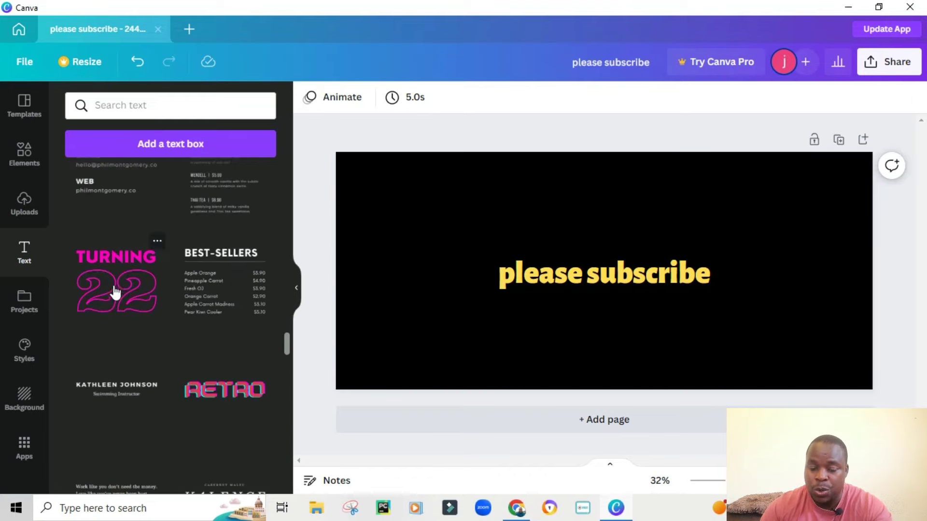
- Place the "TURNING 22" font combination in the page's upper-right corner and delete both of its text parts
{"action": "left_click", "coordinate": [113, 289]}
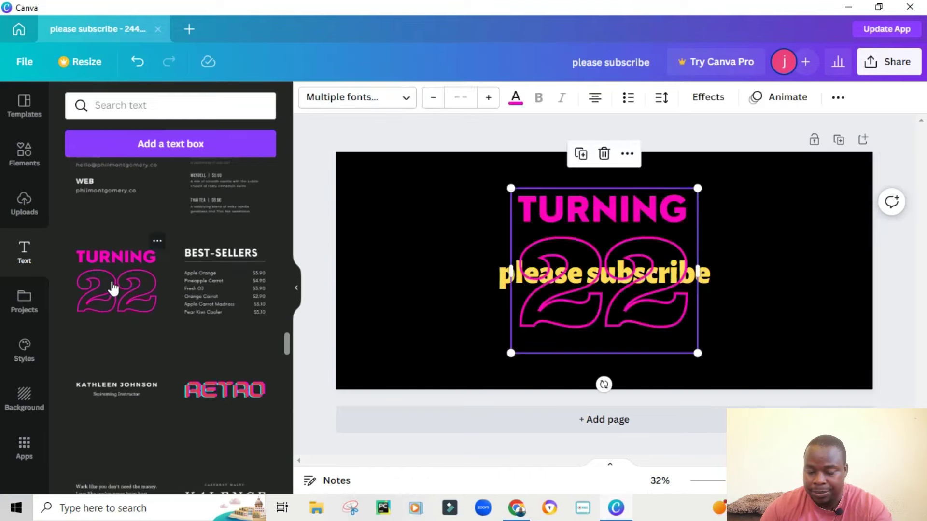
{"action": "left_click_drag", "start_coordinate": [675, 208], "coordinate": [695, 190]}
{"action": "left_click_drag", "start_coordinate": [564, 239], "coordinate": [735, 219]}
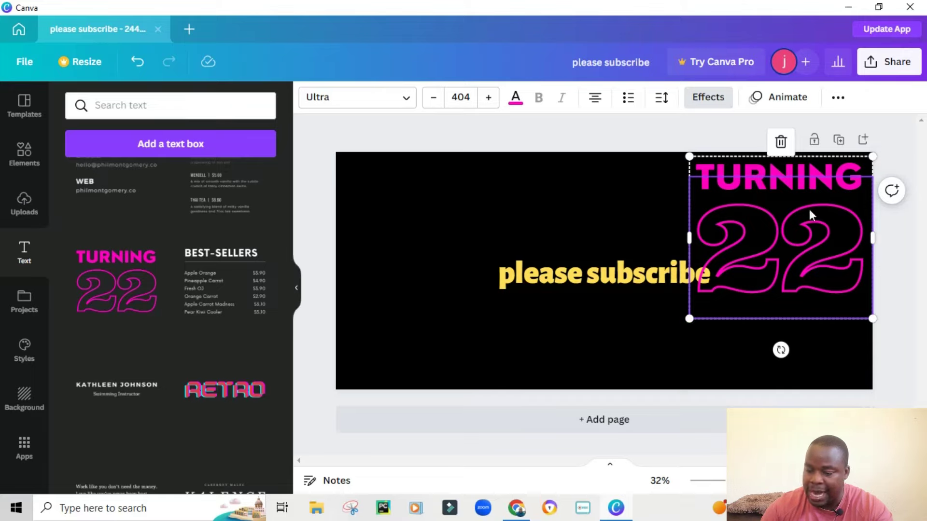
{"action": "left_click", "coordinate": [780, 143]}
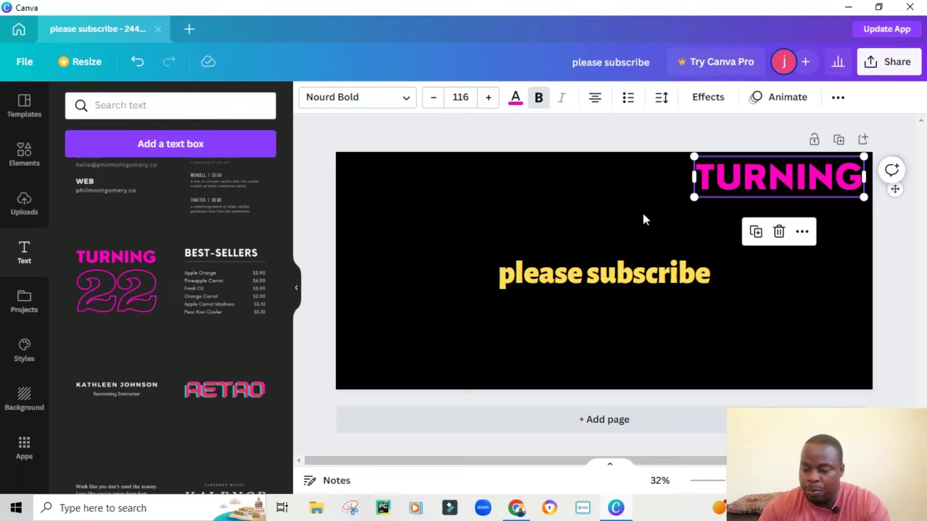
{"action": "left_click", "coordinate": [778, 233]}
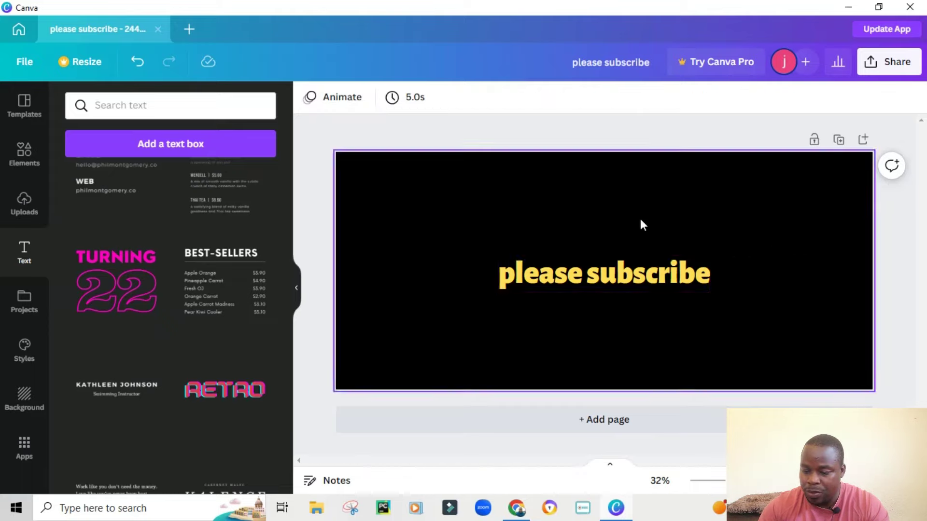
- Delete the "please subscribe" heading from the black page
{"action": "left_click", "coordinate": [578, 274]}
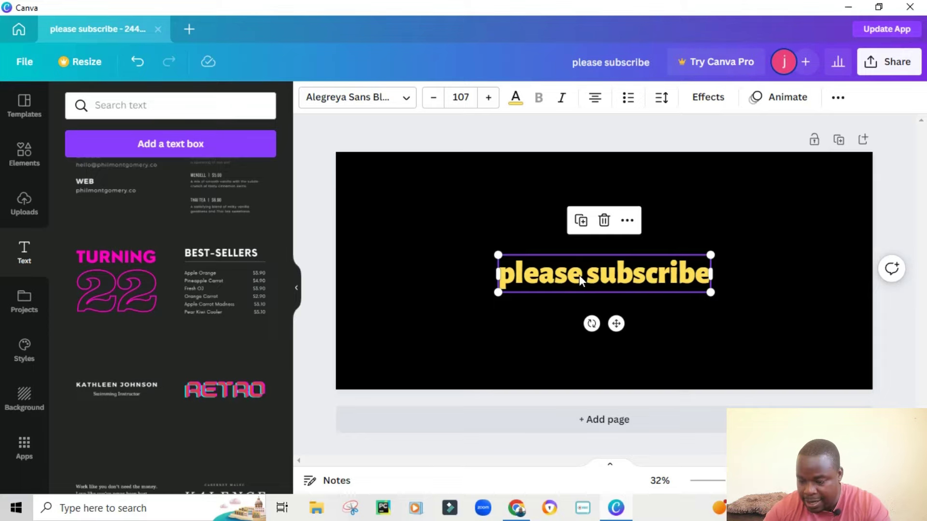
{"action": "left_click", "coordinate": [605, 222]}
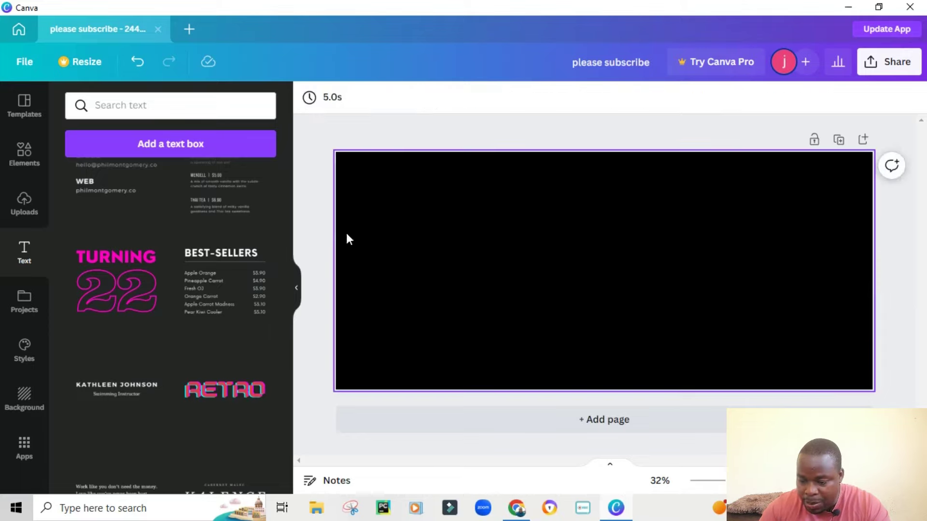
- Add a square from Lines & Shapes to the page and stretch it into a tall, narrow bar
{"action": "left_click", "coordinate": [25, 159]}
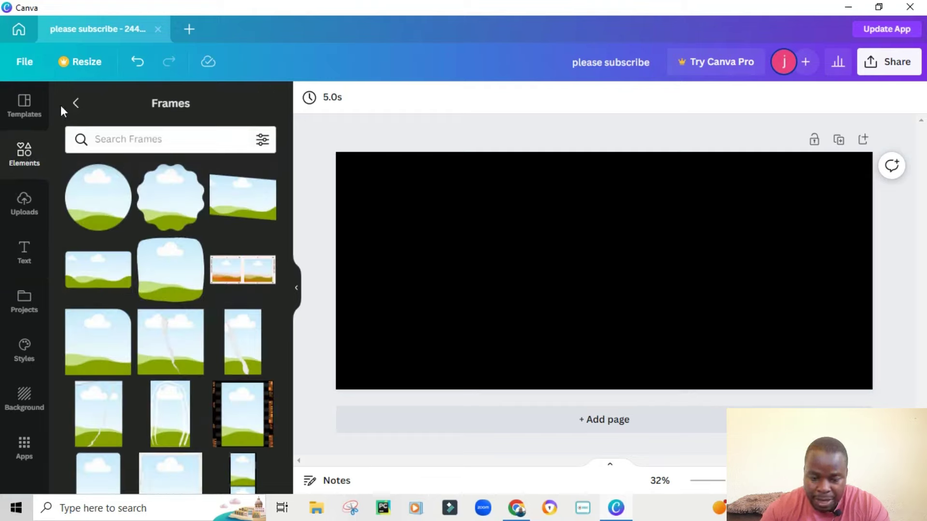
{"action": "left_click", "coordinate": [75, 103]}
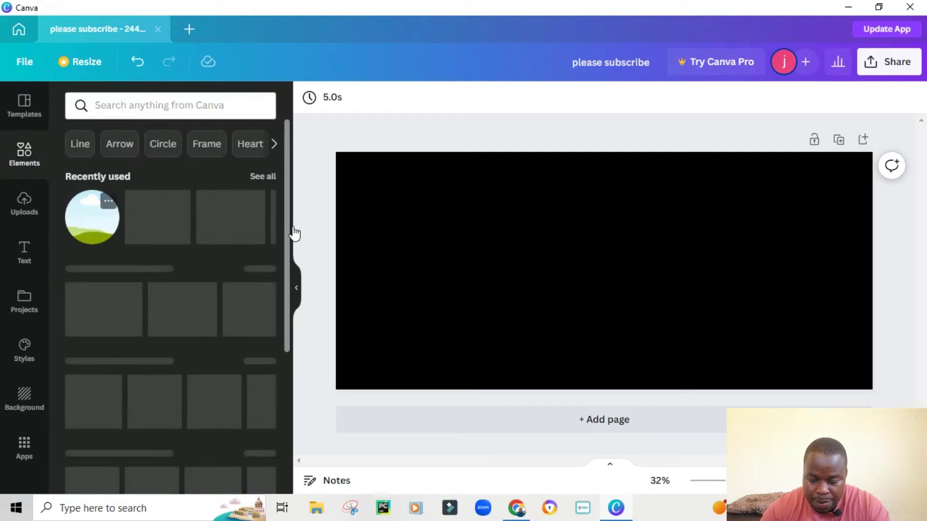
{"action": "scroll", "coordinate": [192, 256], "scroll_direction": "down", "scroll_amount": 3}
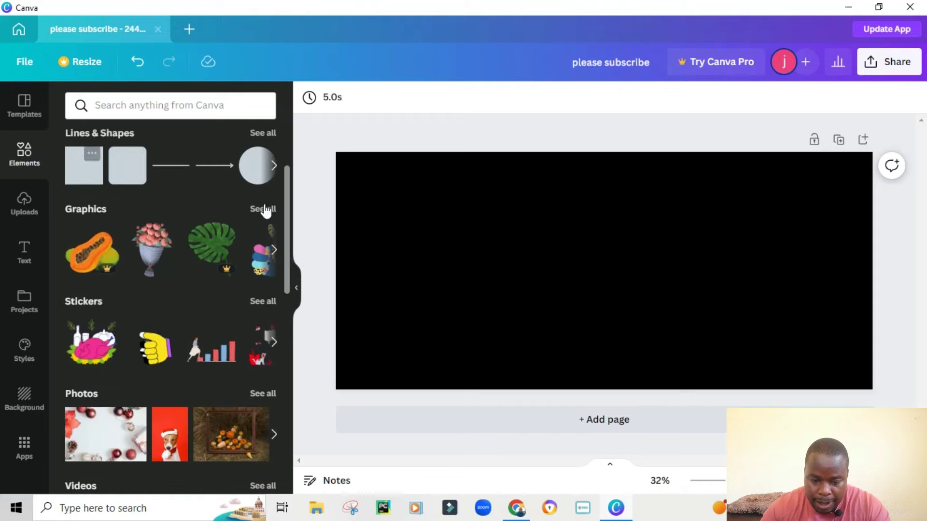
{"action": "left_click", "coordinate": [94, 177]}
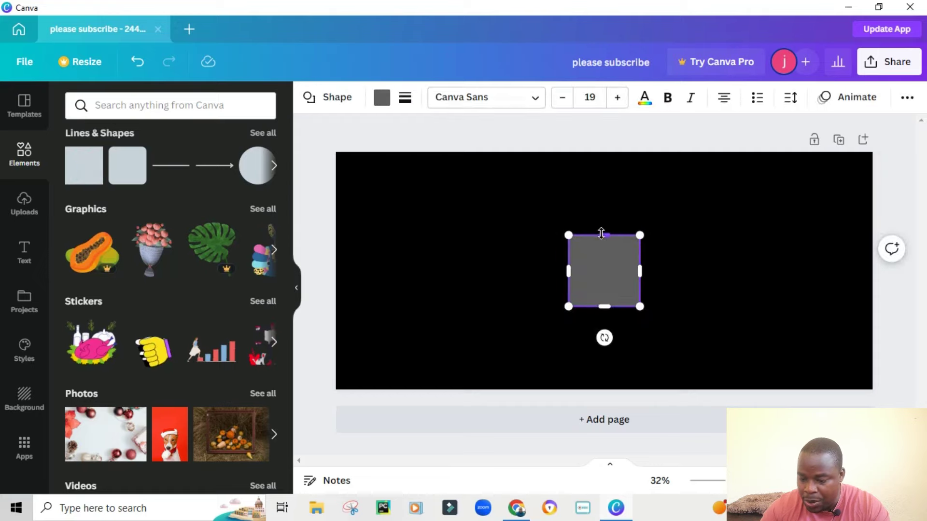
{"action": "left_click_drag", "start_coordinate": [605, 224], "coordinate": [603, 203]}
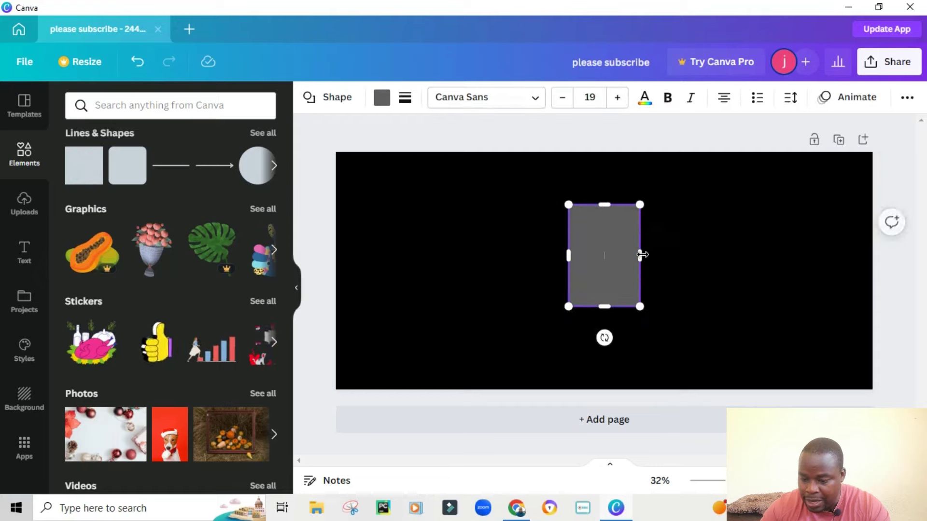
{"action": "left_click_drag", "start_coordinate": [643, 254], "coordinate": [594, 256]}
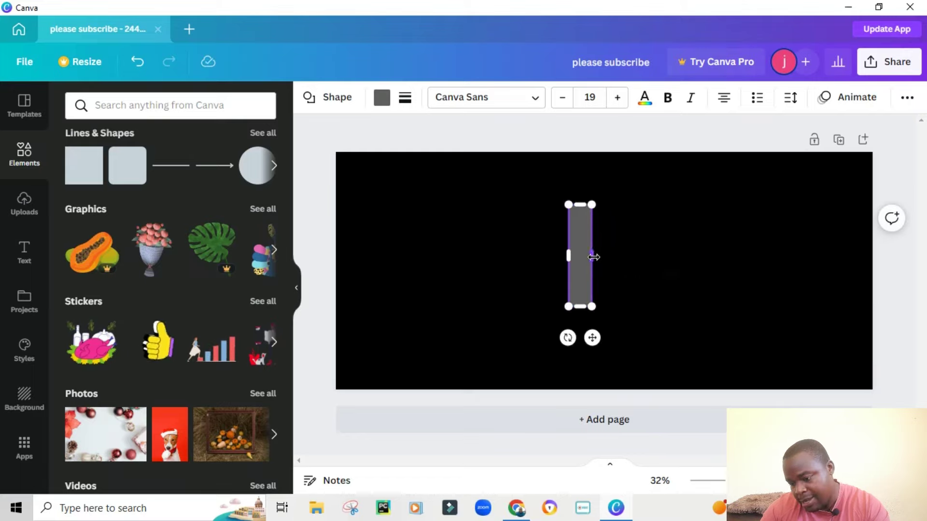
- Fill the bar with white, tilt it diagonally with its lower end to the right, and move it left of the page center
{"action": "left_click", "coordinate": [381, 98]}
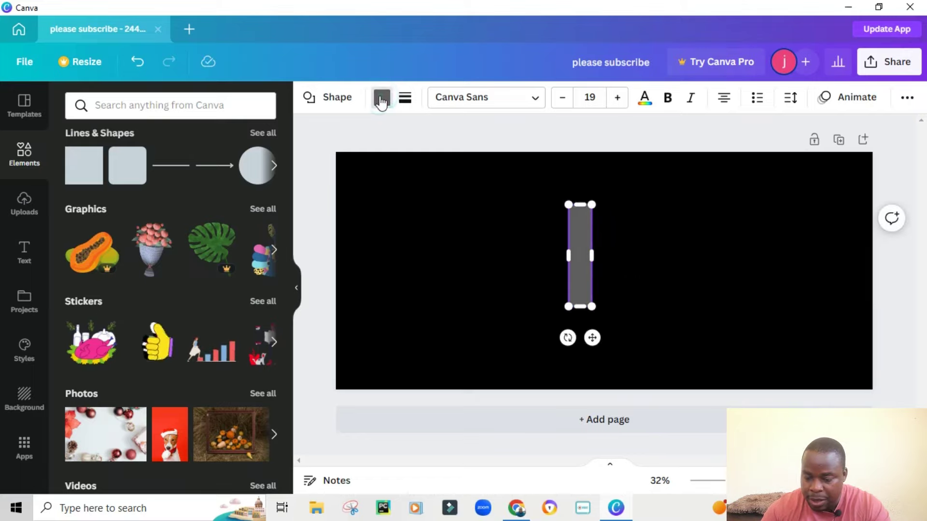
{"action": "left_click", "coordinate": [223, 178]}
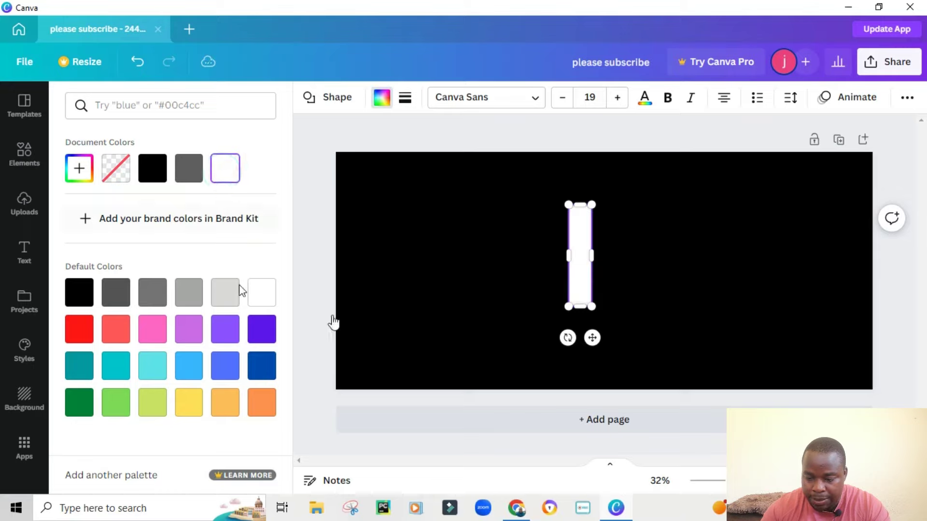
{"action": "left_click_drag", "start_coordinate": [569, 339], "coordinate": [630, 335]}
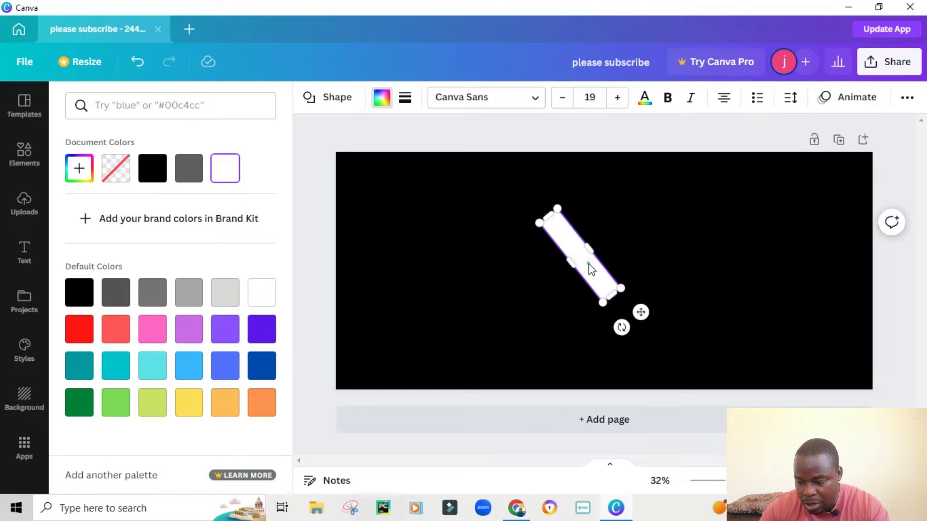
{"action": "left_click_drag", "start_coordinate": [590, 268], "coordinate": [502, 272]}
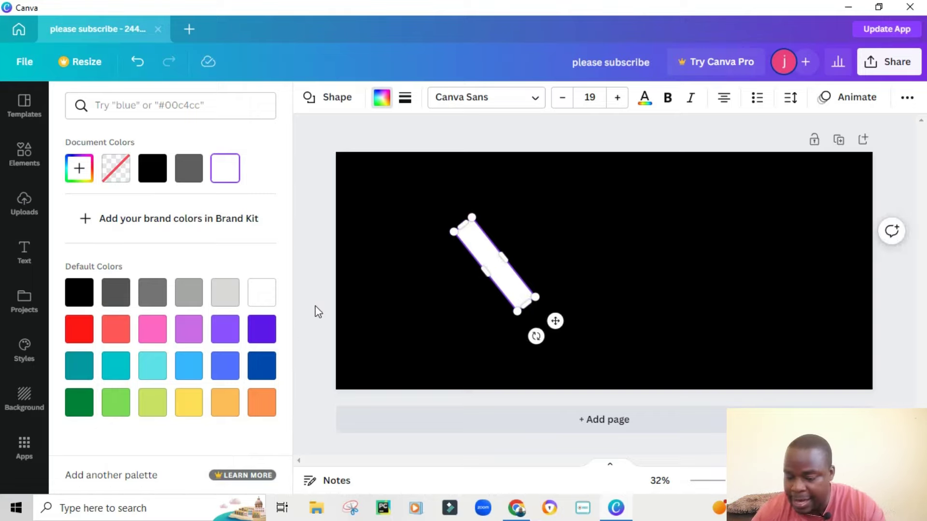
- Duplicate the tilted white bar and place the copy parallel to the original on its upper-right side
{"action": "right_click", "coordinate": [480, 249]}
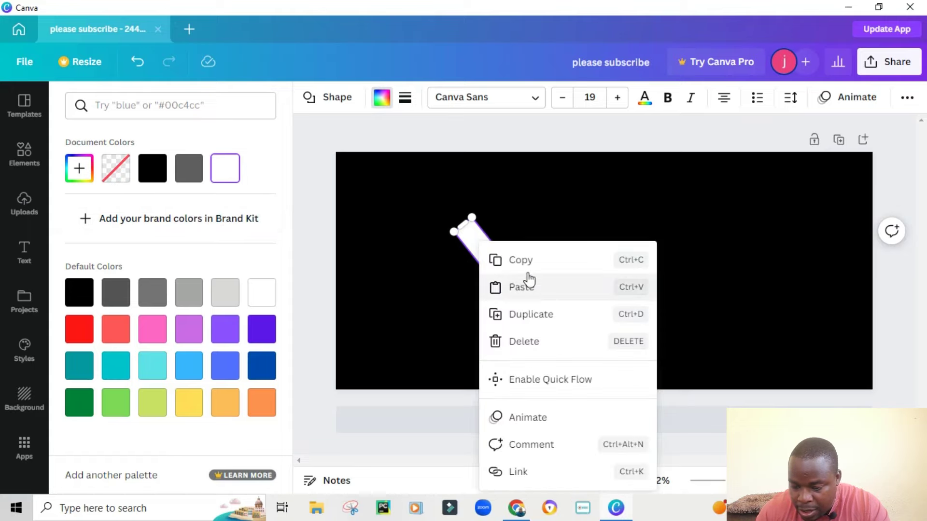
{"action": "left_click", "coordinate": [531, 314]}
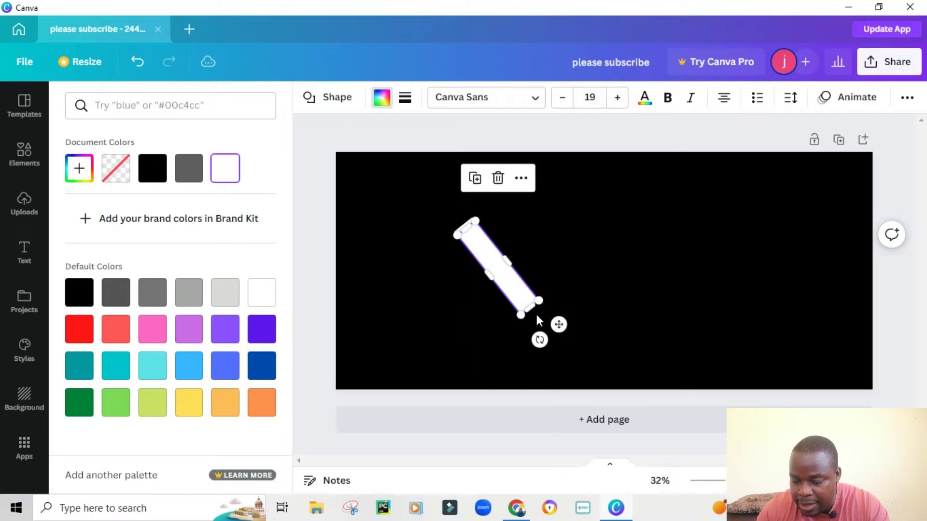
{"action": "left_click_drag", "start_coordinate": [504, 272], "coordinate": [530, 242]}
{"action": "left_click_drag", "start_coordinate": [488, 265], "coordinate": [498, 271]}
- Duplicate the lower-left bar and arrange all three white bars side by side as parallel diagonals around the page center
{"action": "right_click", "coordinate": [505, 277]}
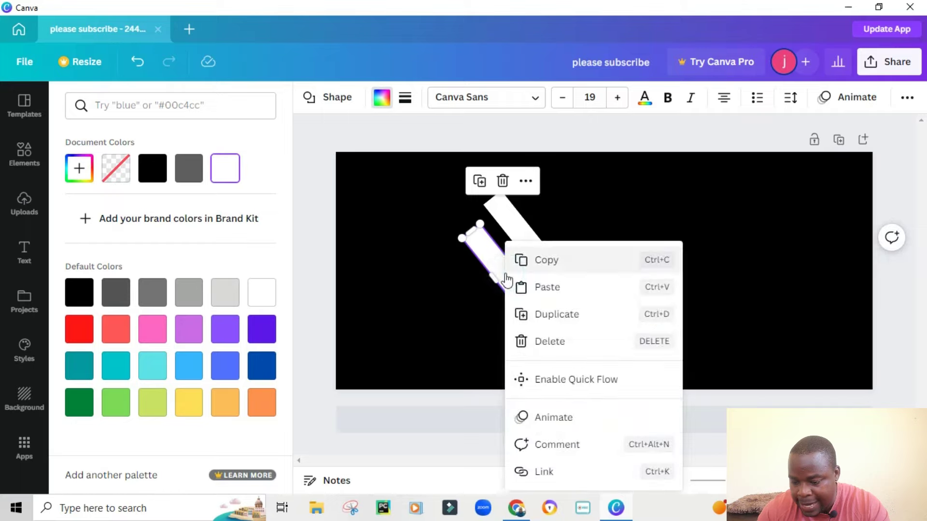
{"action": "left_click", "coordinate": [578, 314]}
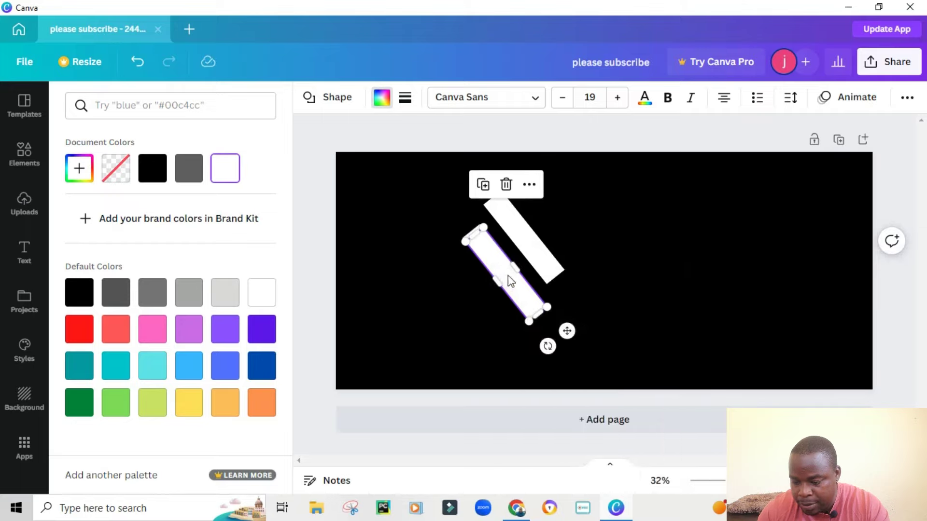
{"action": "left_click_drag", "start_coordinate": [507, 273], "coordinate": [640, 241]}
{"action": "left_click_drag", "start_coordinate": [509, 221], "coordinate": [612, 251]}
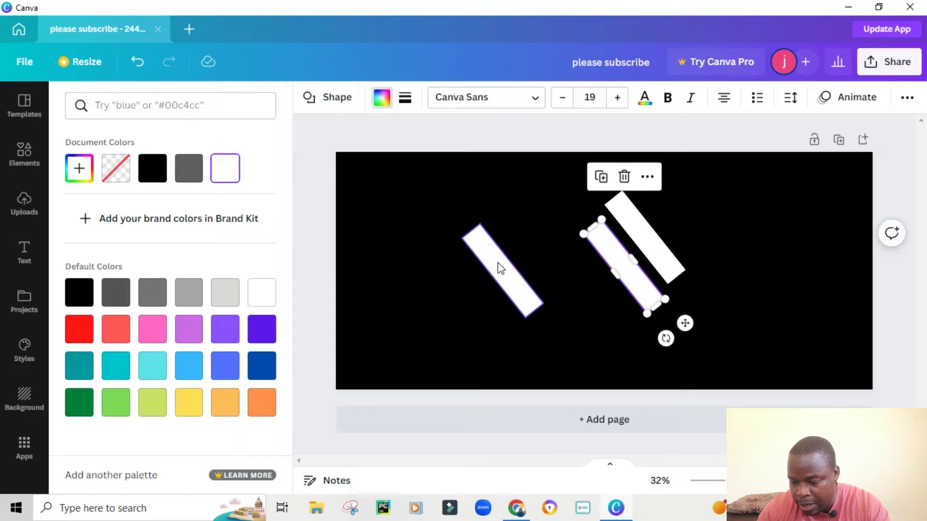
{"action": "left_click_drag", "start_coordinate": [497, 261], "coordinate": [594, 293]}
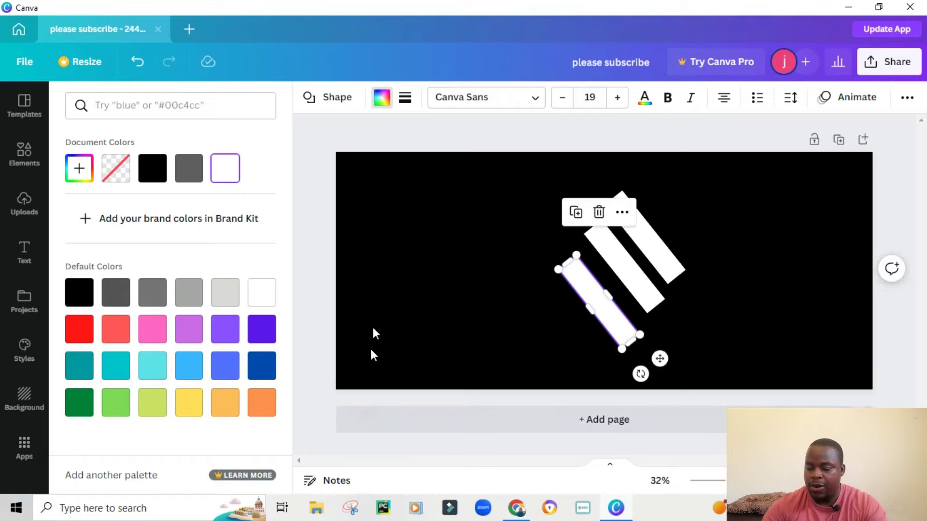
- Add a square from Lines & Shapes and stretch it into a wide rectangle covering the lower ends of the white bars
{"action": "key", "text": "Escape"}
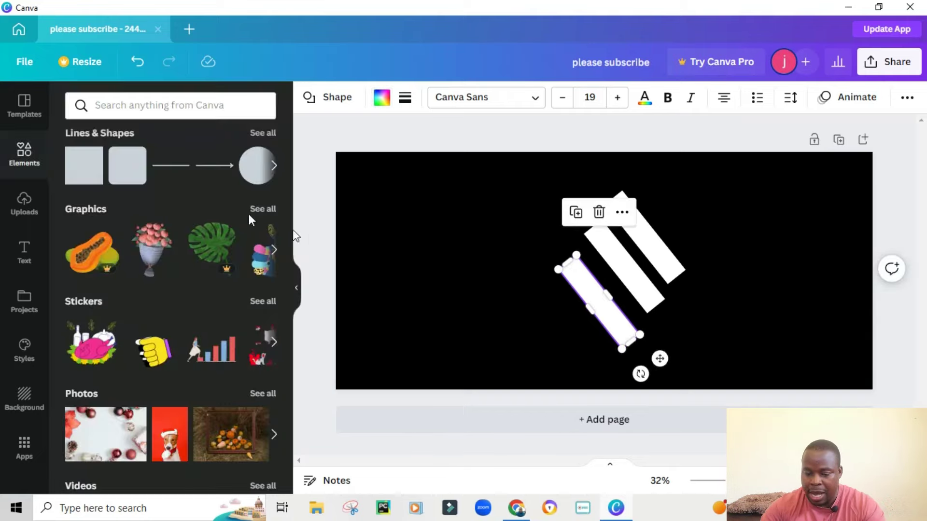
{"action": "left_click", "coordinate": [85, 180]}
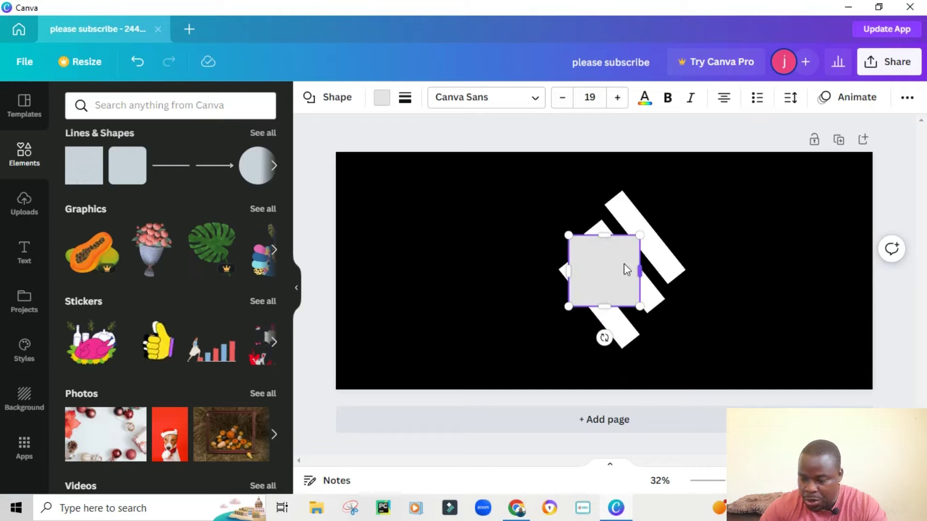
{"action": "left_click_drag", "start_coordinate": [602, 236], "coordinate": [603, 267]}
{"action": "left_click_drag", "start_coordinate": [607, 308], "coordinate": [605, 350]}
{"action": "left_click_drag", "start_coordinate": [640, 308], "coordinate": [719, 306]}
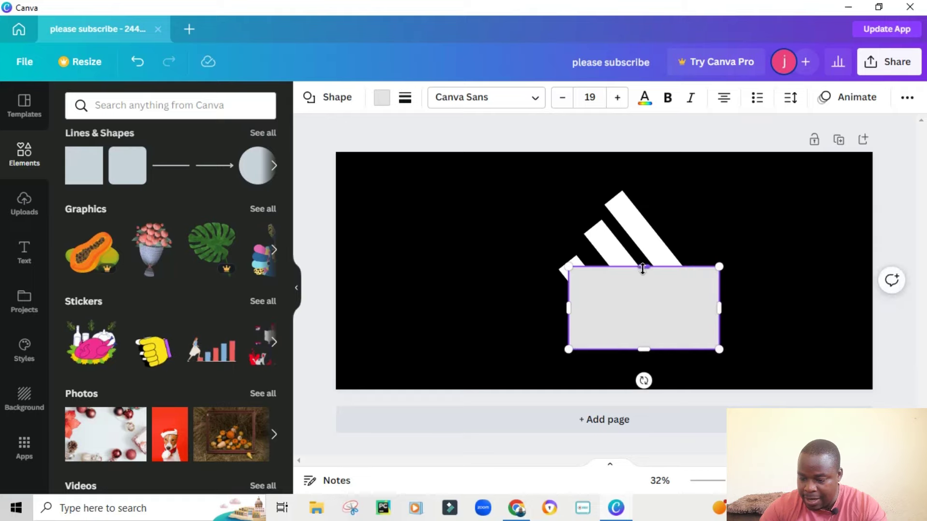
{"action": "mouse_move", "coordinate": [643, 267]}
{"action": "left_mouse_down"}
{"action": "mouse_move", "coordinate": [644, 303]}
{"action": "mouse_move", "coordinate": [682, 285]}
{"action": "mouse_move", "coordinate": [696, 297]}
{"action": "mouse_move", "coordinate": [643, 301]}
{"action": "mouse_move", "coordinate": [643, 285]}
{"action": "left_mouse_up"}
- Lengthen the rightmost white bar down behind the grey rectangle, and extend the rectangle's left edge beyond the leftmost bar
{"action": "left_click", "coordinate": [669, 276]}
{"action": "left_click", "coordinate": [640, 323]}
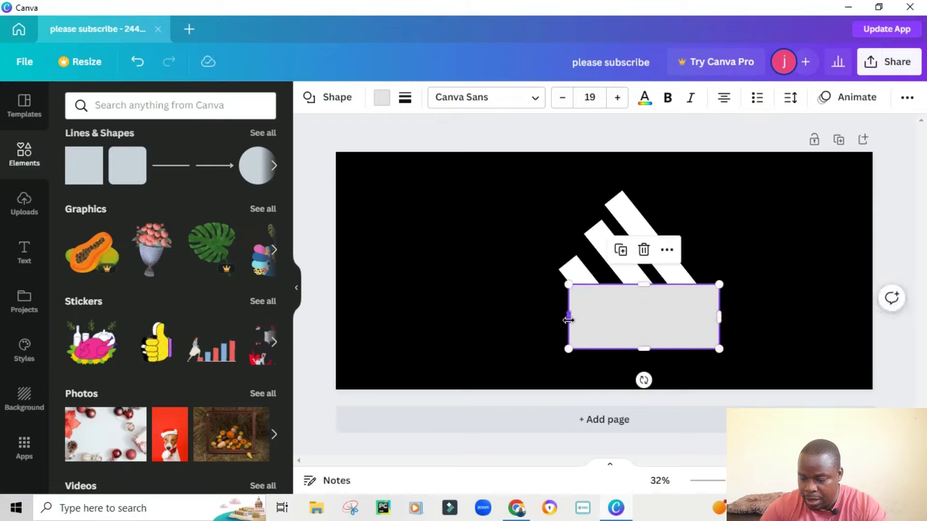
{"action": "left_click_drag", "start_coordinate": [569, 318], "coordinate": [537, 324]}
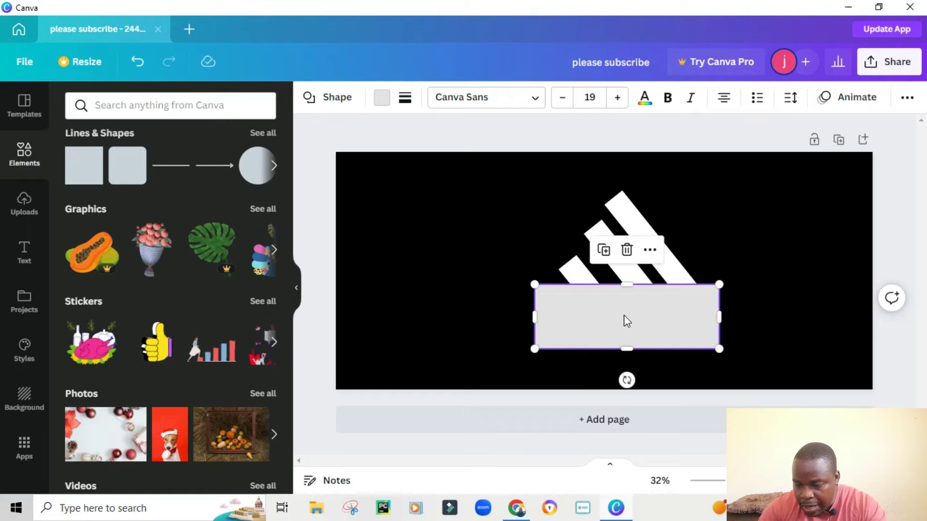
- Fill the rectangle over the bars' lower ends with black to match the page background
{"action": "left_click", "coordinate": [383, 99]}
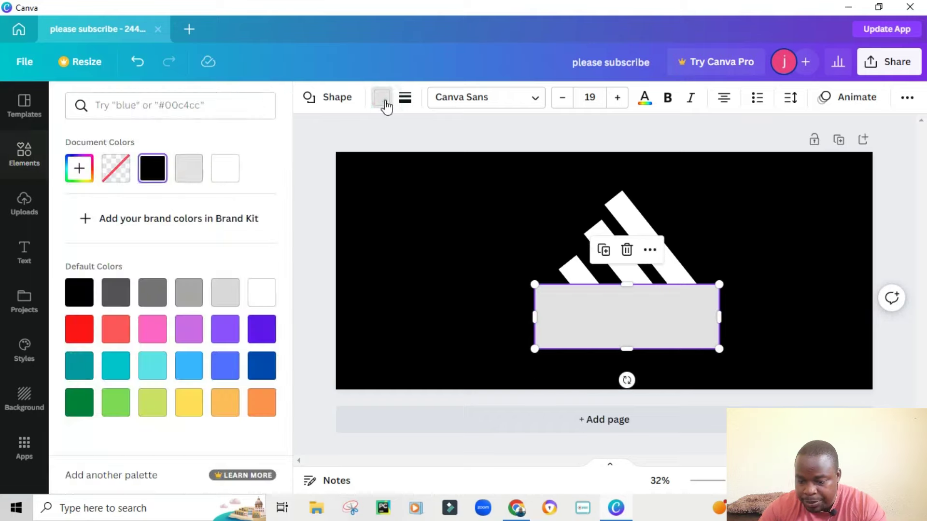
{"action": "left_click", "coordinate": [153, 168]}
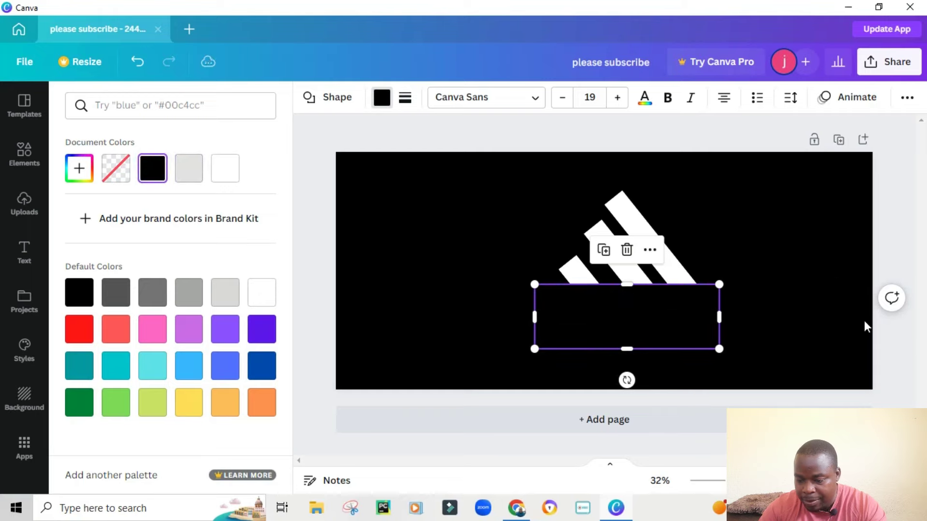
{"action": "left_click", "coordinate": [835, 284]}
- Nudge the shortest white bar slightly right, closer to the middle bar
{"action": "left_click", "coordinate": [820, 206]}
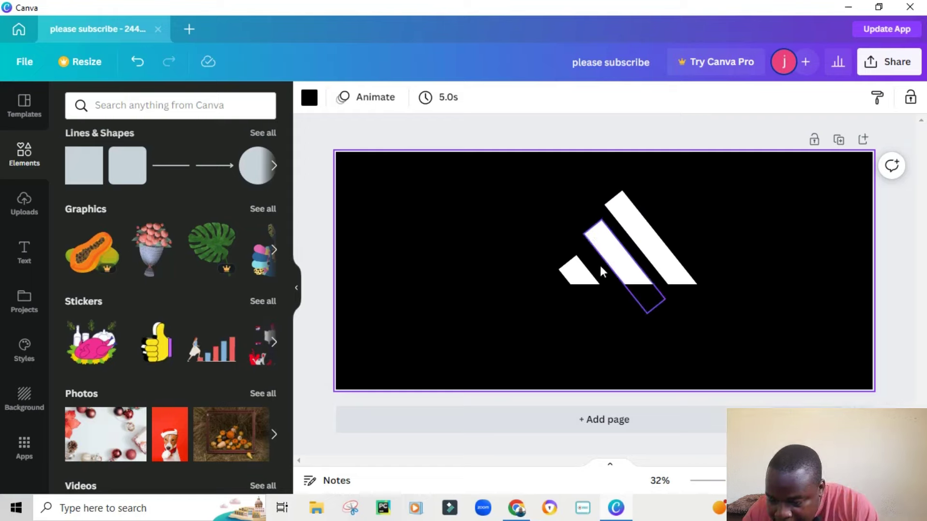
{"action": "left_click_drag", "start_coordinate": [587, 279], "coordinate": [585, 274]}
{"action": "left_click", "coordinate": [813, 246]}
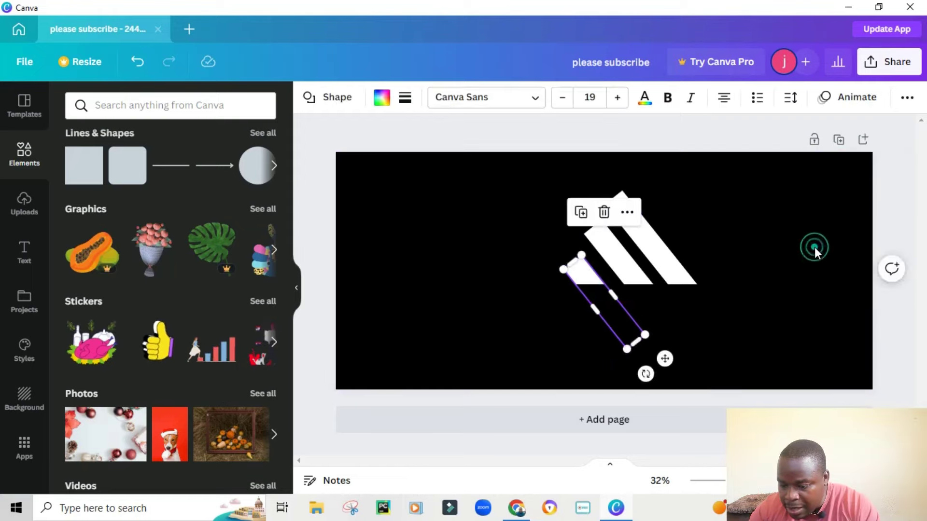